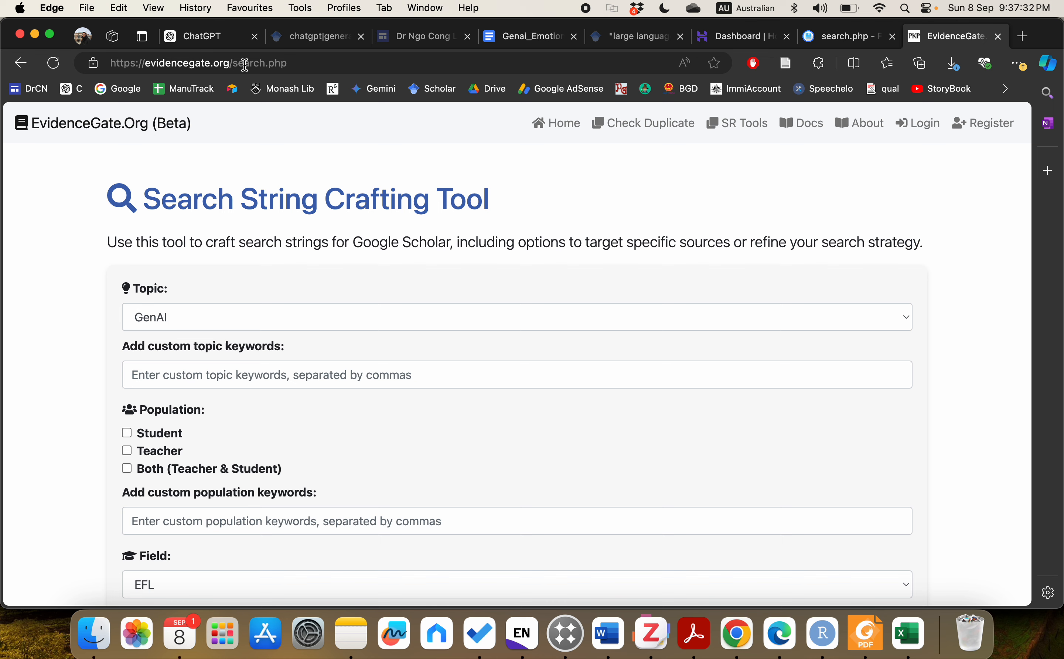
Step: Go to the EvidenceGate home page by removing 'search.php' from the web address
drag(294, 65, 231, 63)
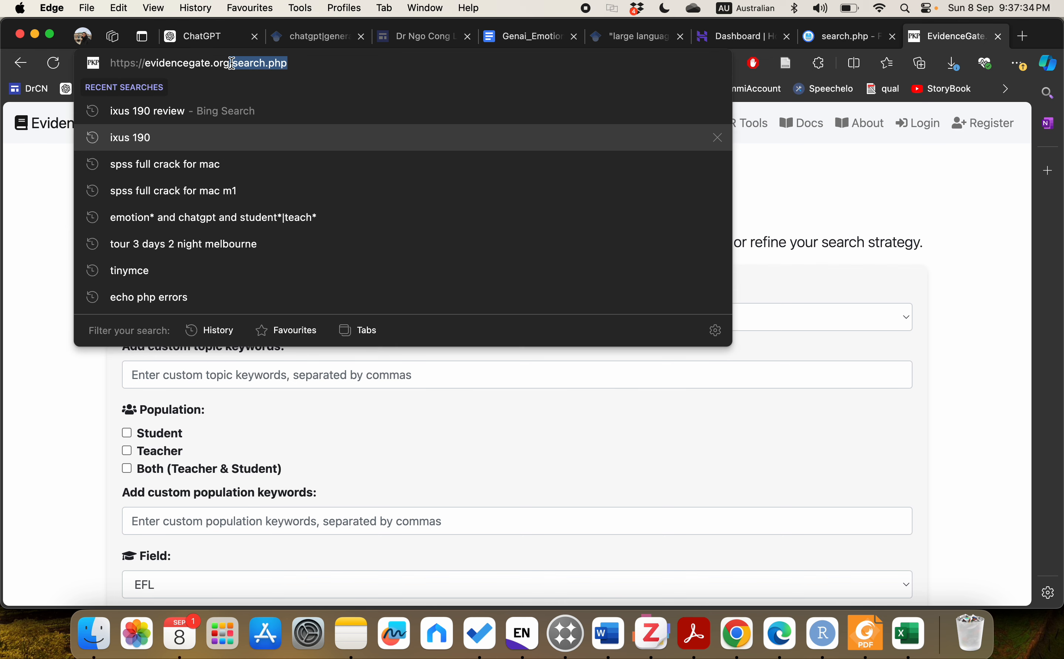
key(BackSpace)
key(Return)
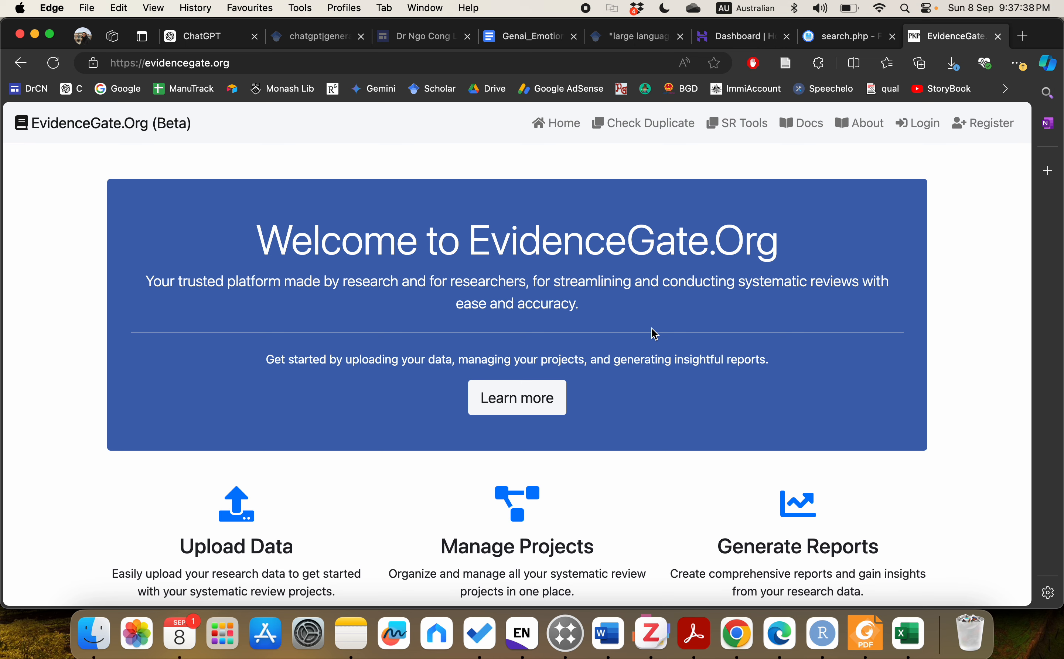
Step: Open the SR Tools page listing Search String Crafting, Study Screening, Data Extraction and other tools
click(746, 137)
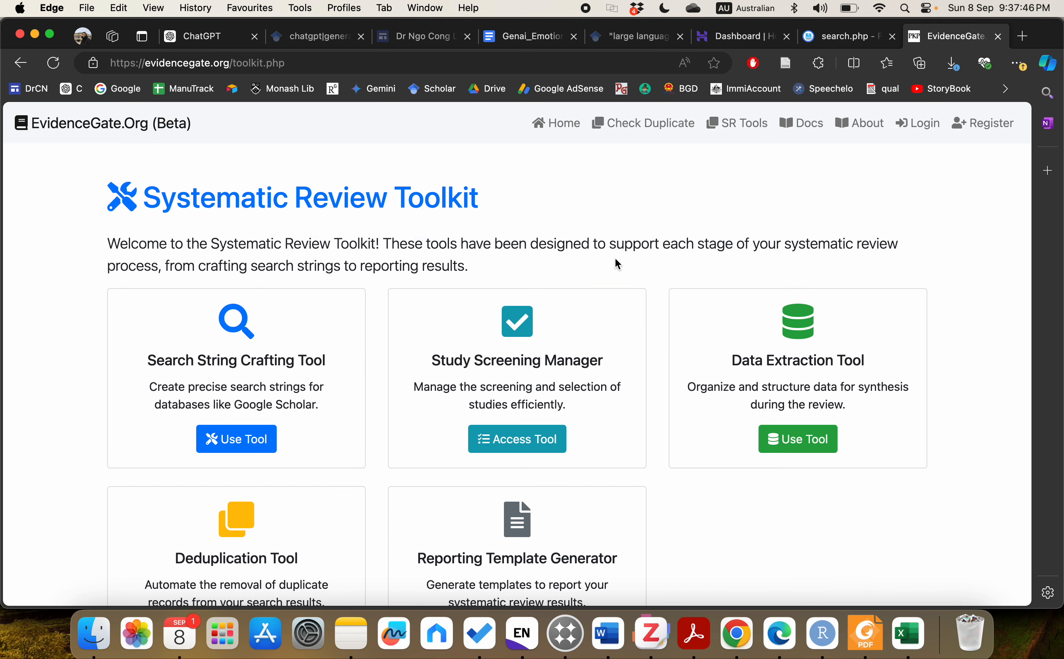
scroll(617, 262, down, 5)
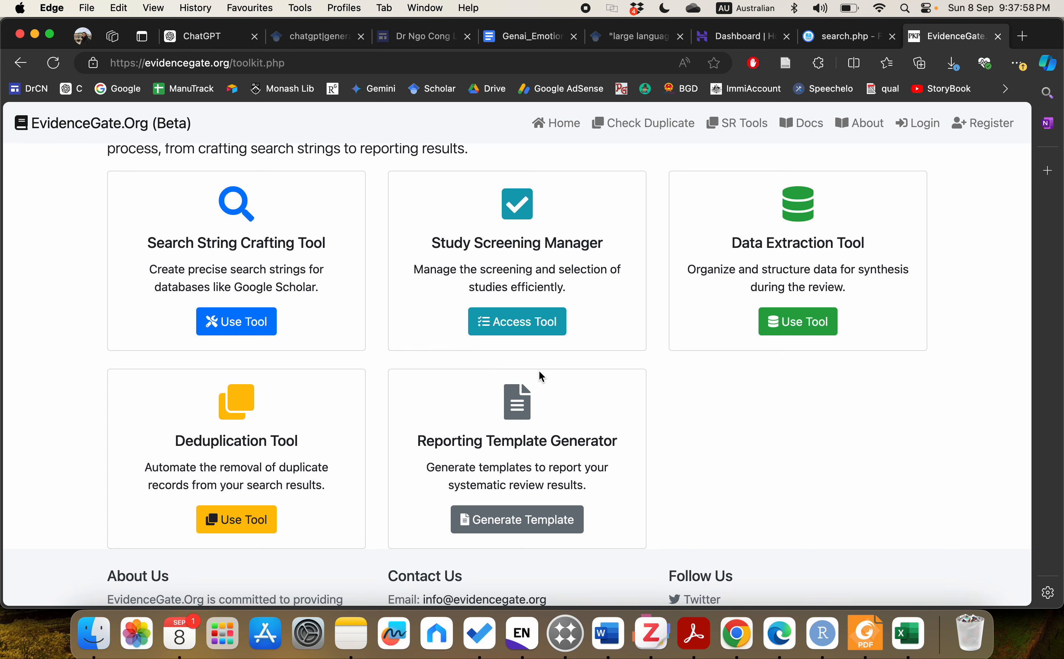
scroll(540, 372, up, 1)
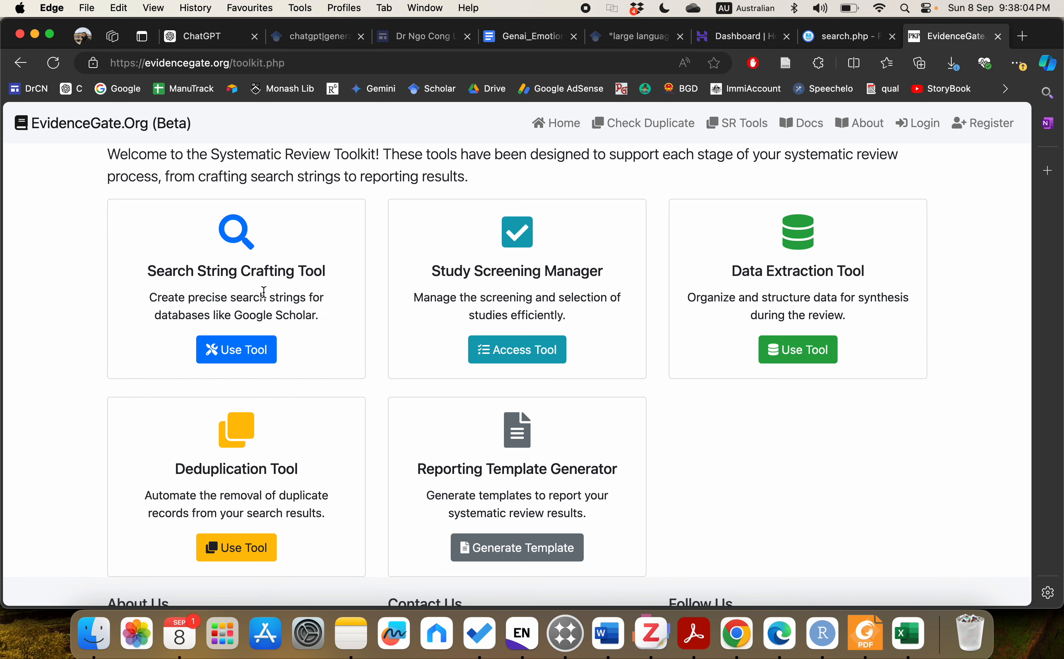
Step: Open the Search String Crafting Tool and review its form (topic GenAI, field EFL, major sources only)
click(247, 353)
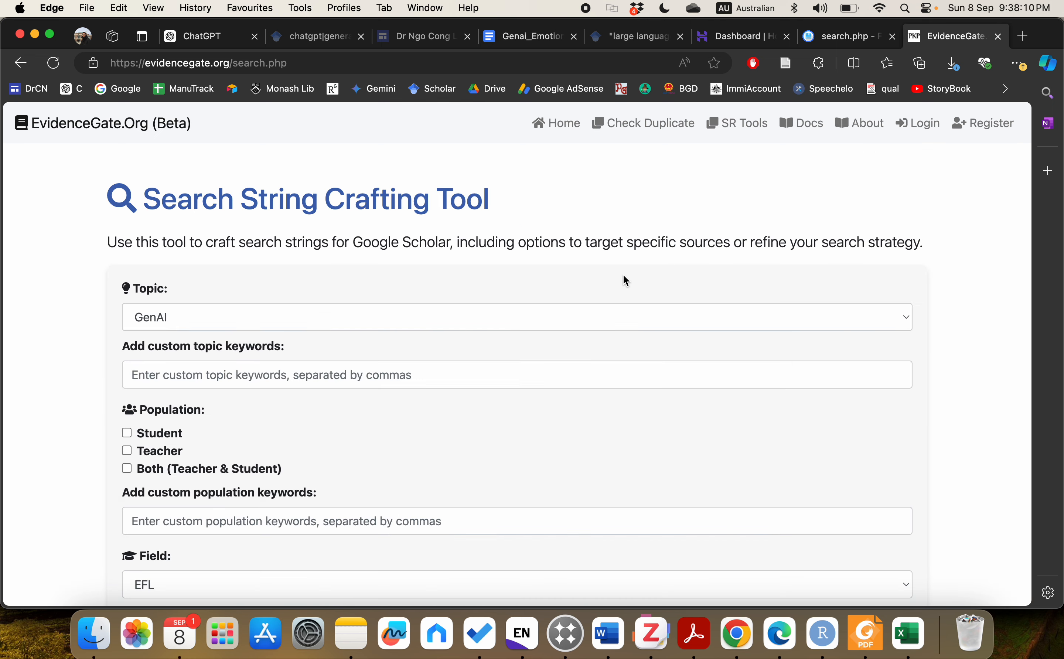
scroll(905, 267, down, 10)
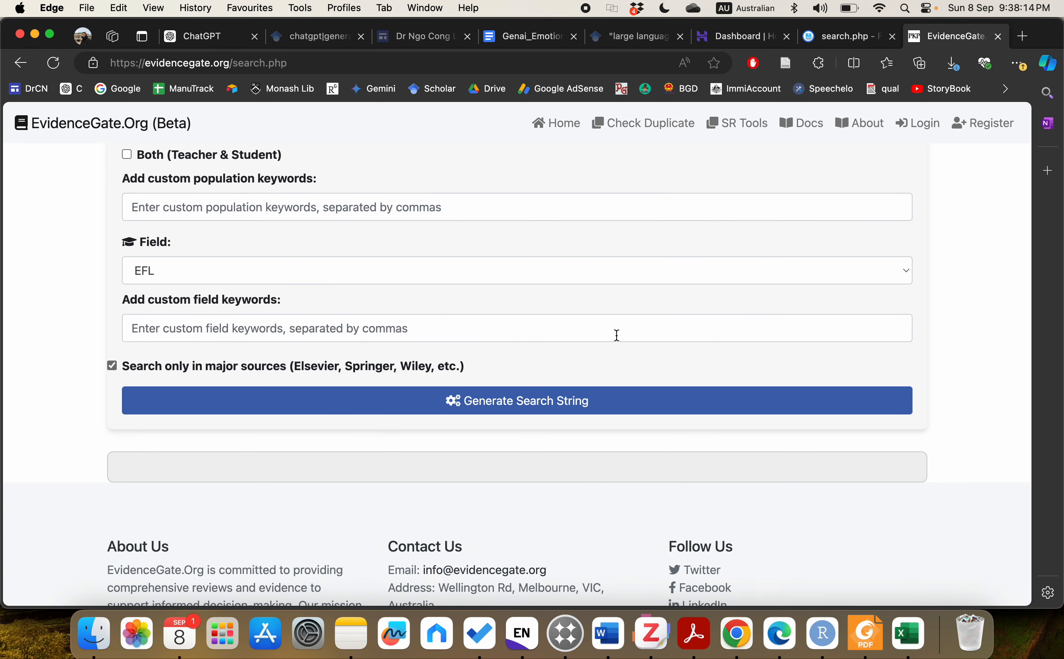
scroll(615, 333, up, 5)
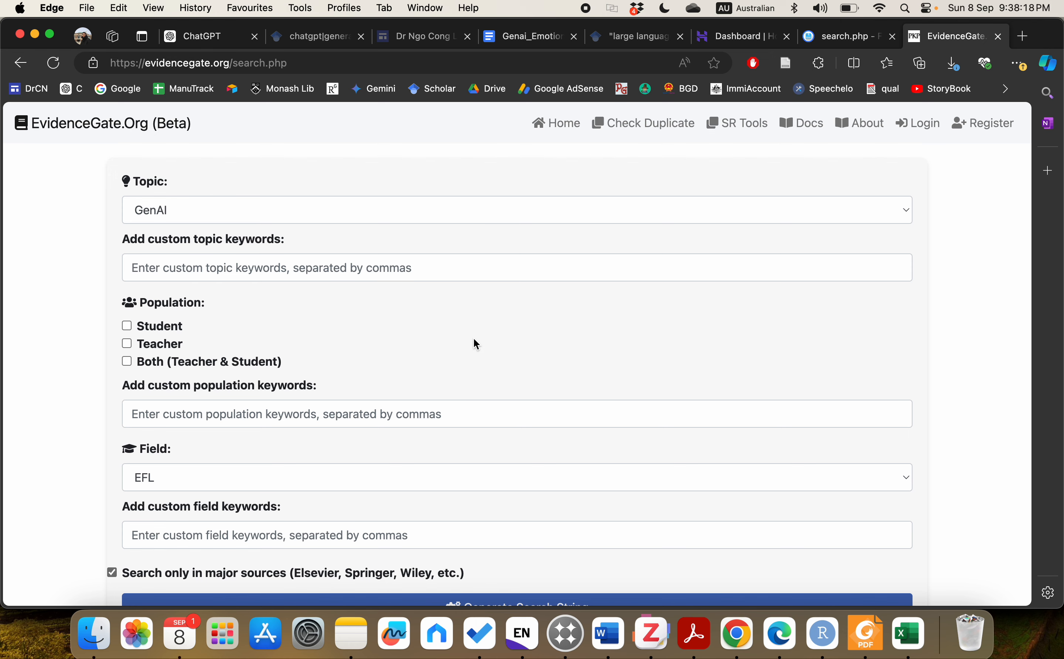
scroll(509, 339, down, 3)
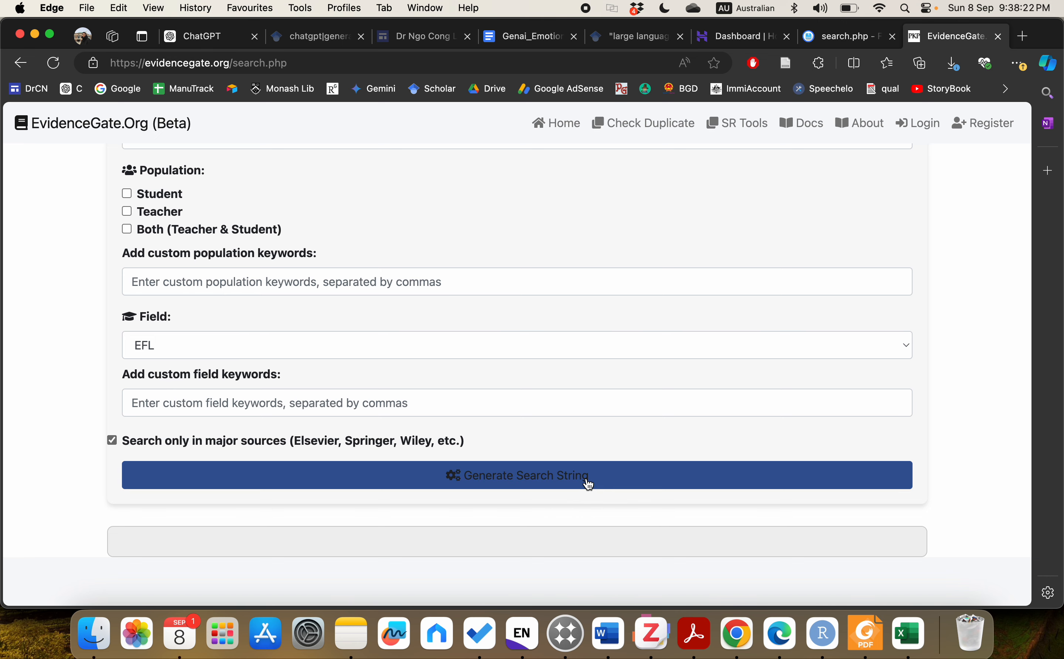
scroll(541, 390, up, 5)
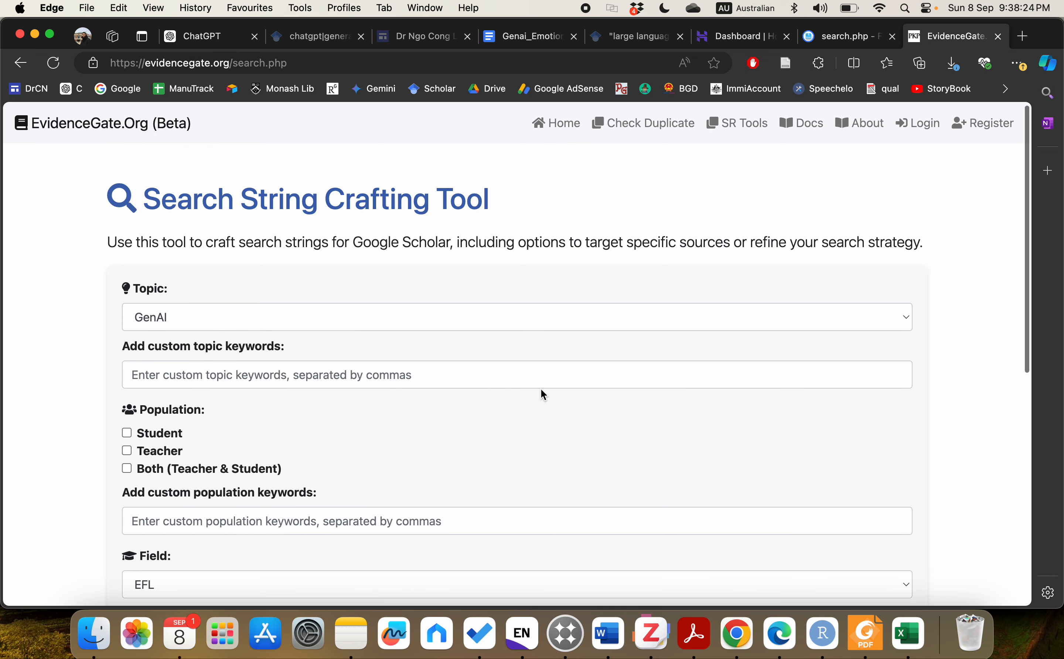
click(508, 330)
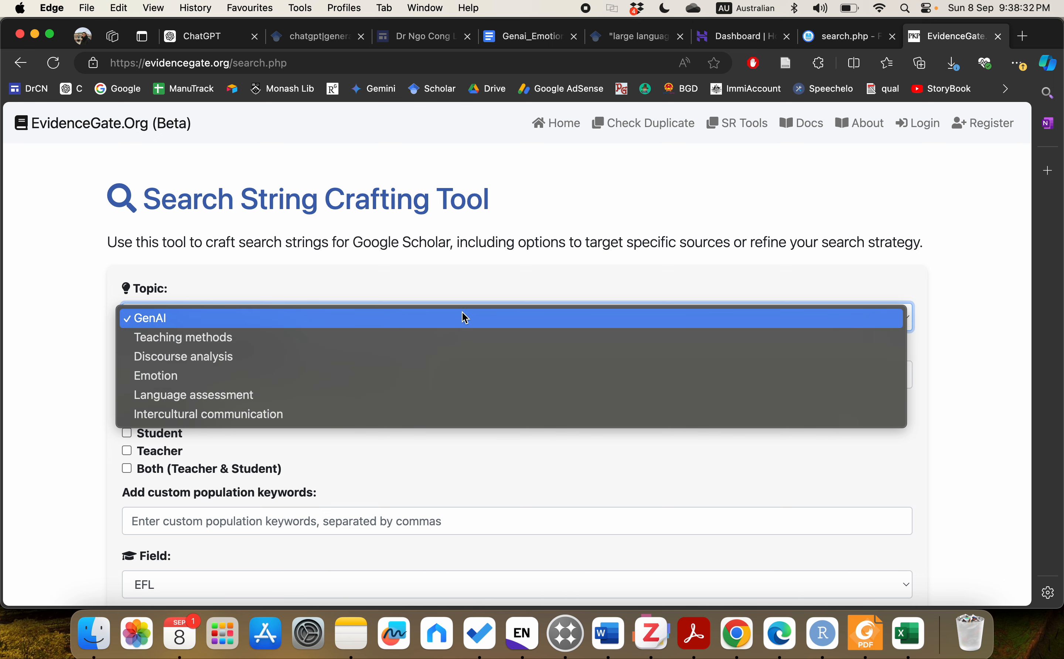
click(476, 263)
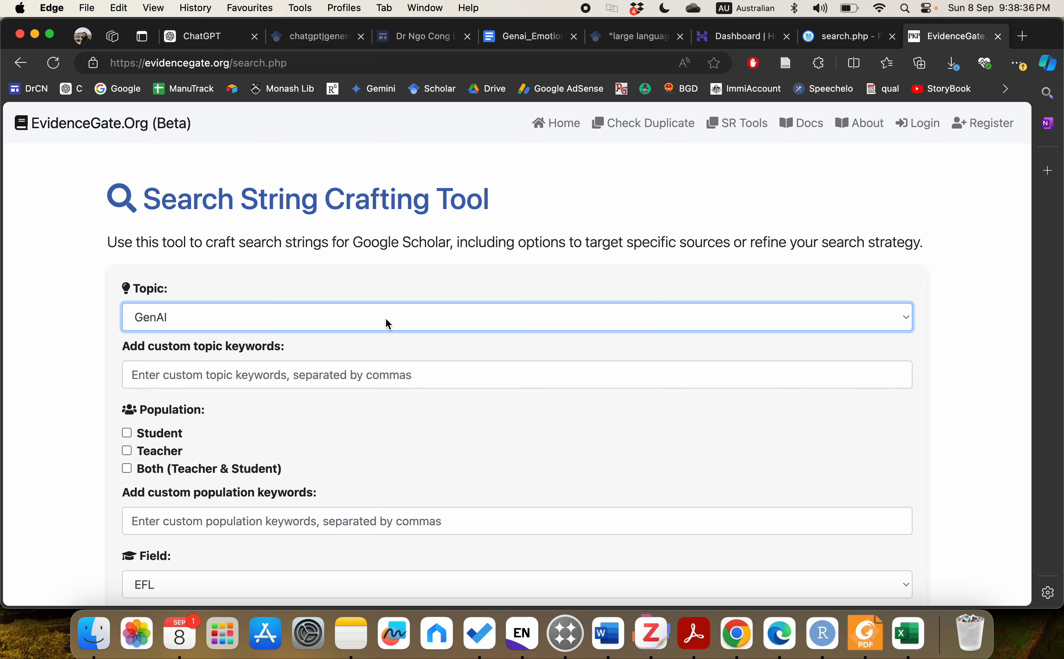
click(386, 318)
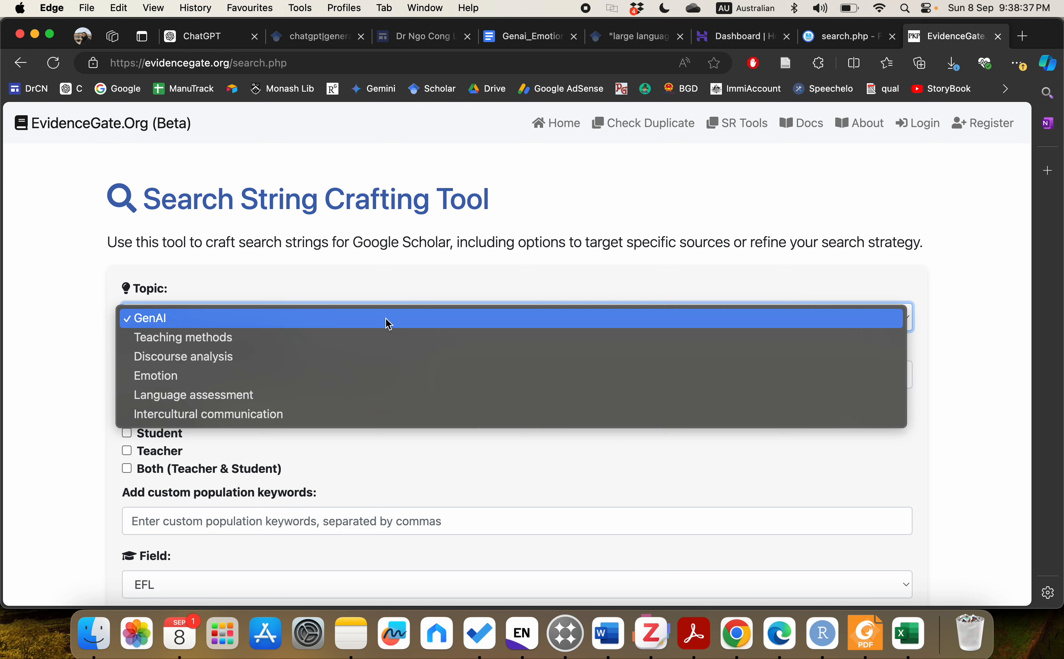
click(384, 280)
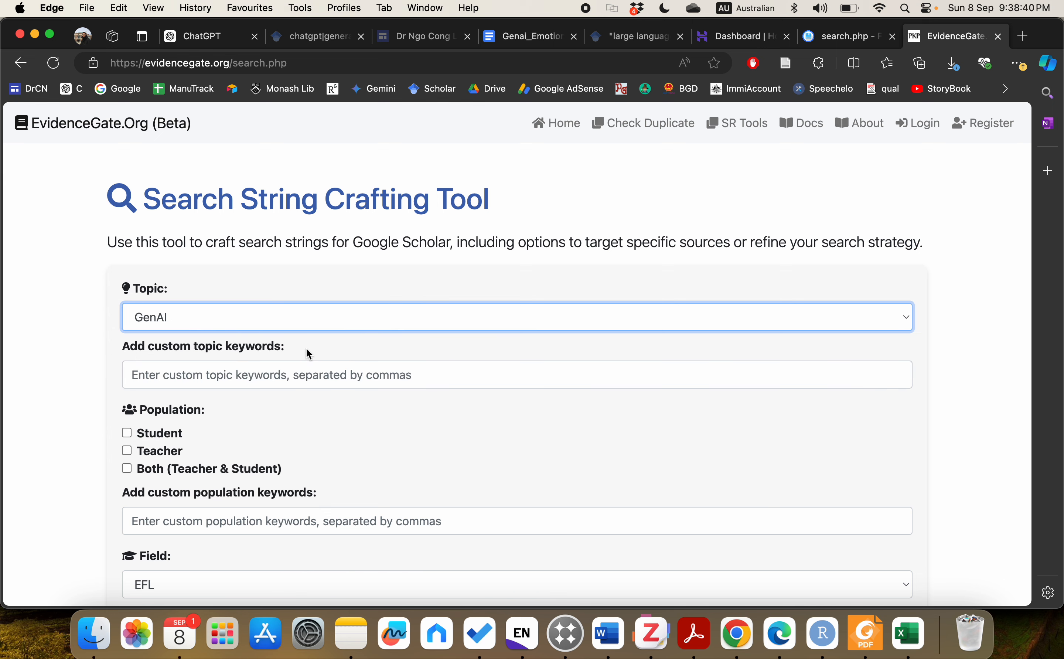
click(299, 322)
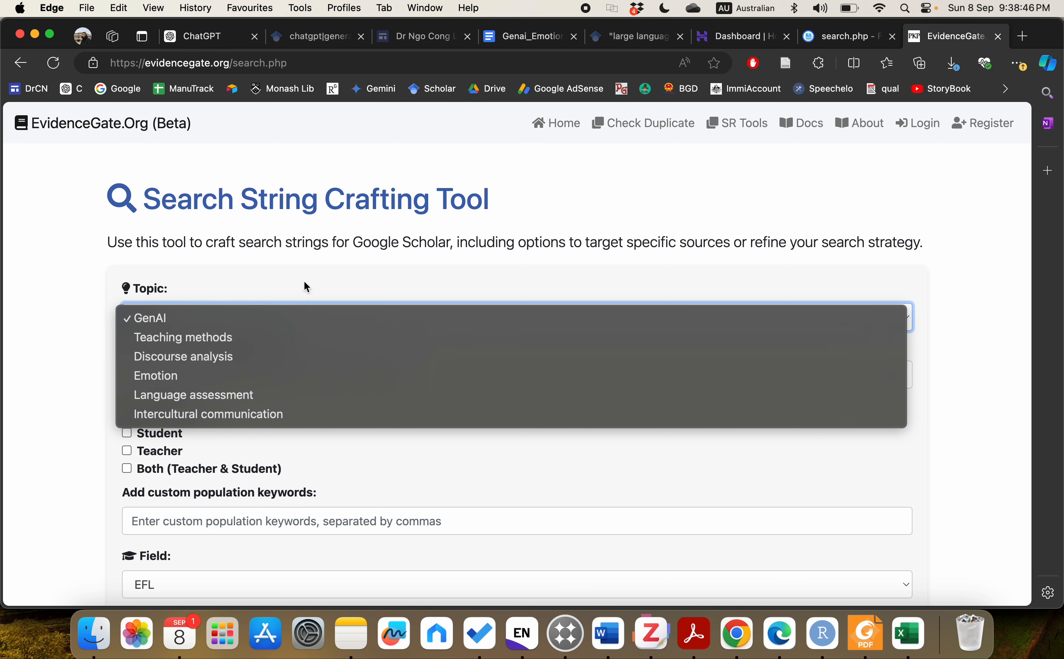
click(256, 321)
click(259, 323)
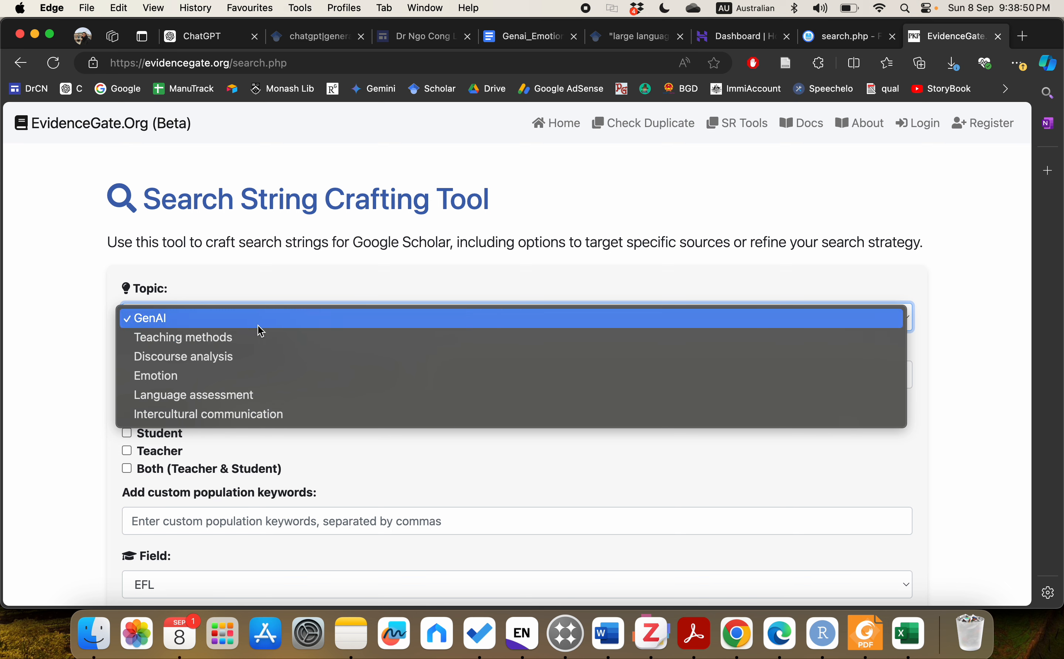
click(293, 261)
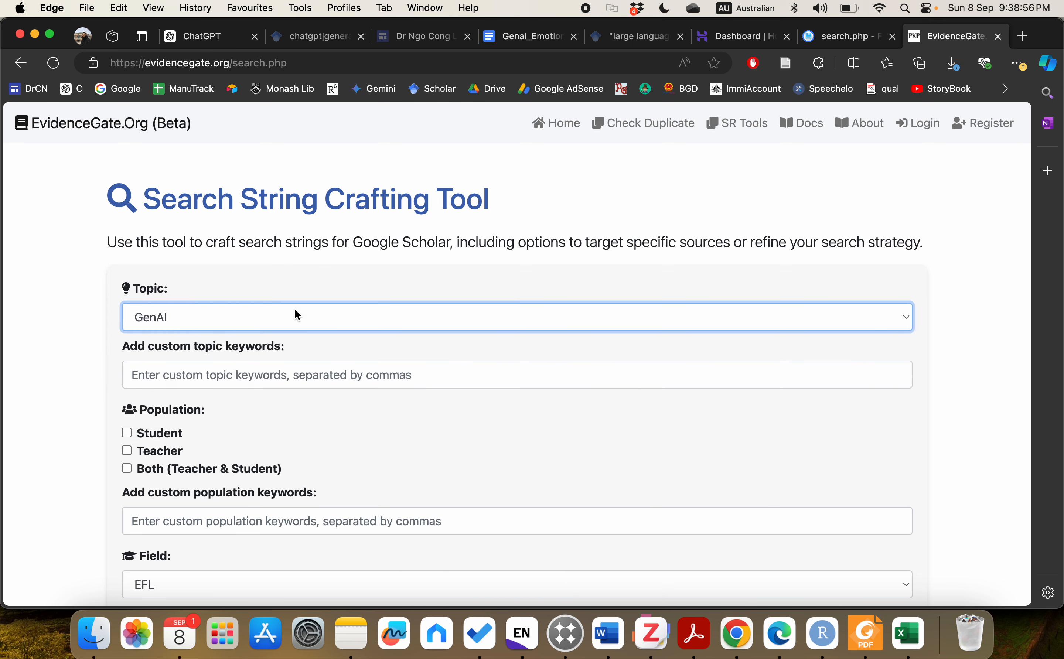
click(268, 329)
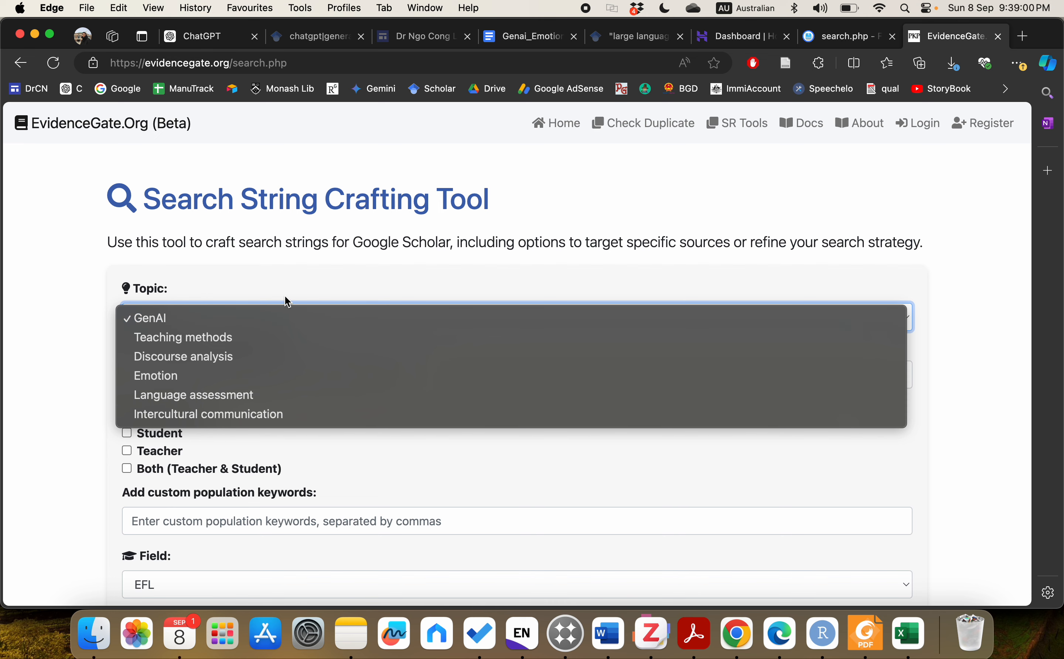
click(299, 279)
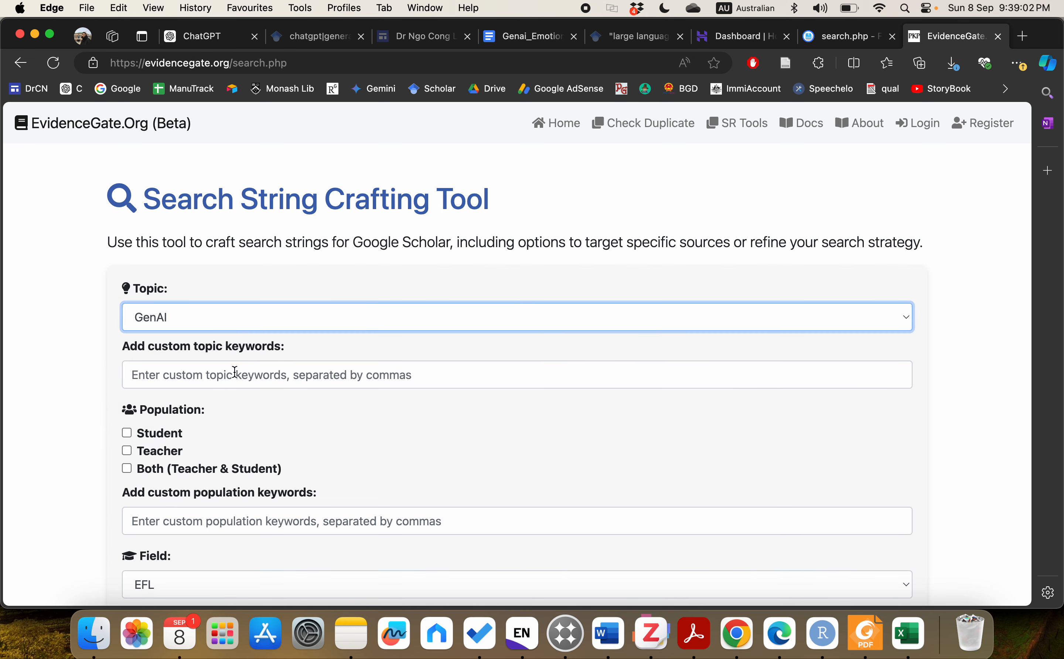
scroll(234, 375, down, 5)
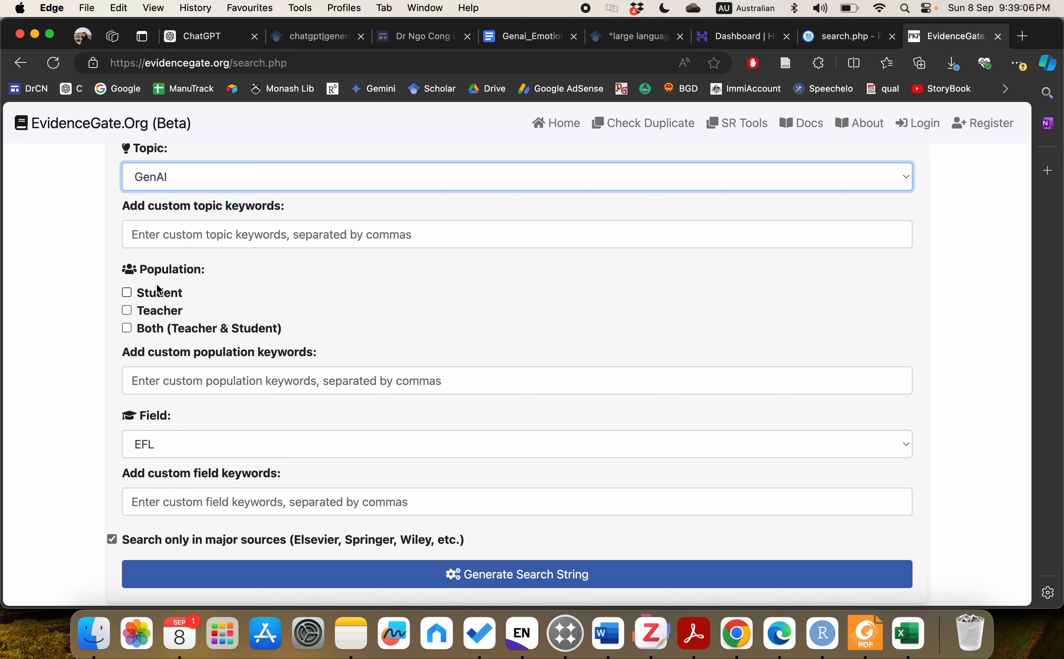
Step: Tick Student as the population and keep EFL selected in the Field dropdown
click(129, 293)
scroll(269, 316, down, 6)
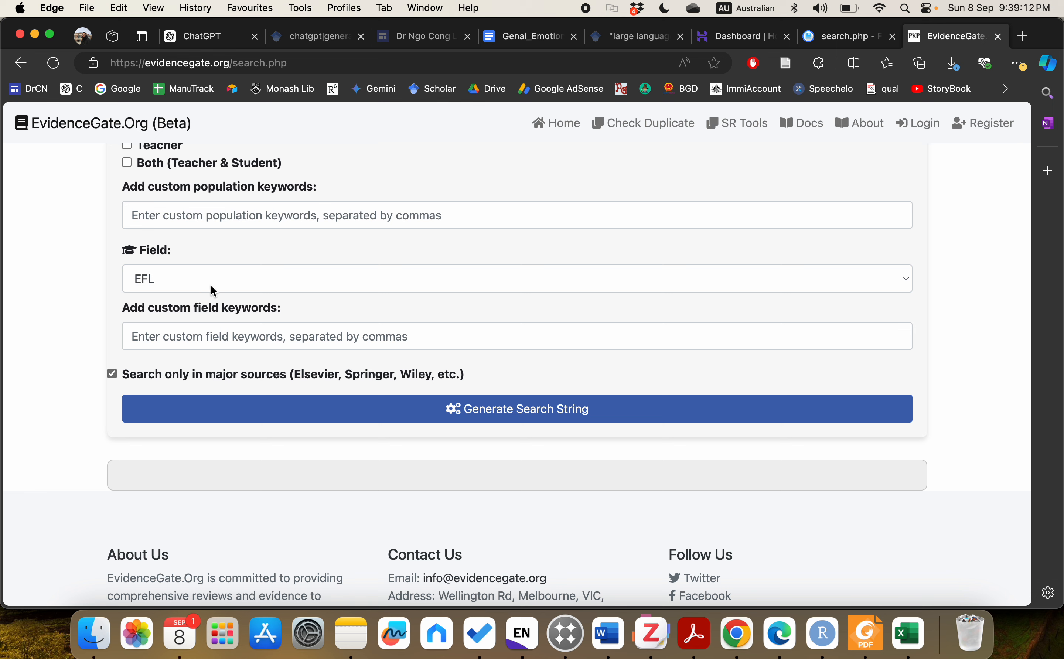
click(211, 286)
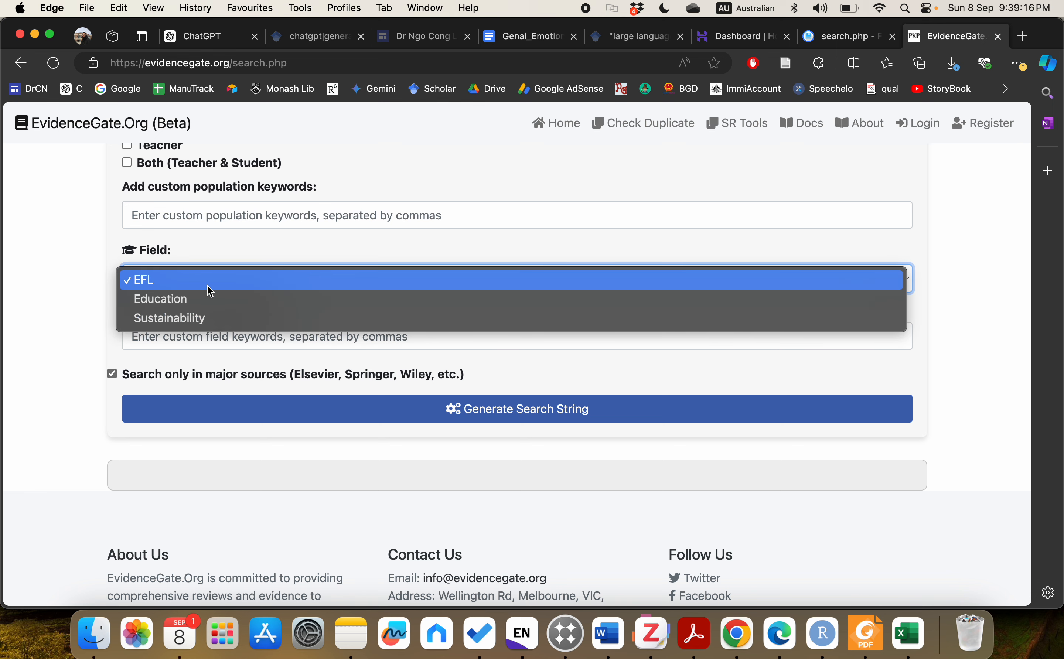
click(101, 301)
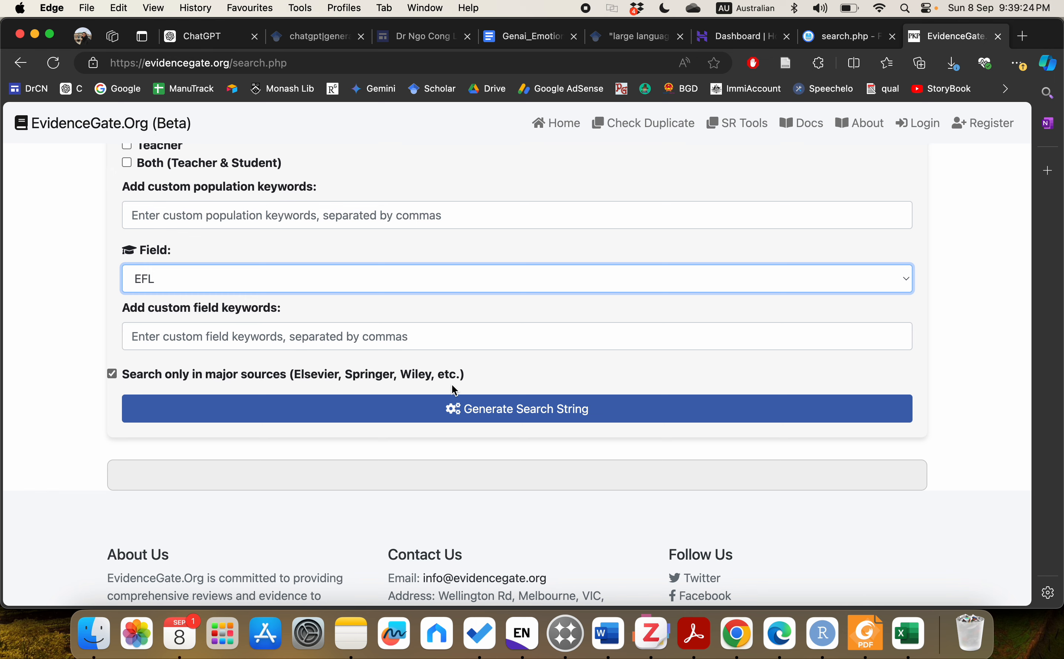
Step: Generate the Google Scholar string with GenAI, student and EFL terms plus major-publisher site filters
click(514, 404)
scroll(576, 469, down, 3)
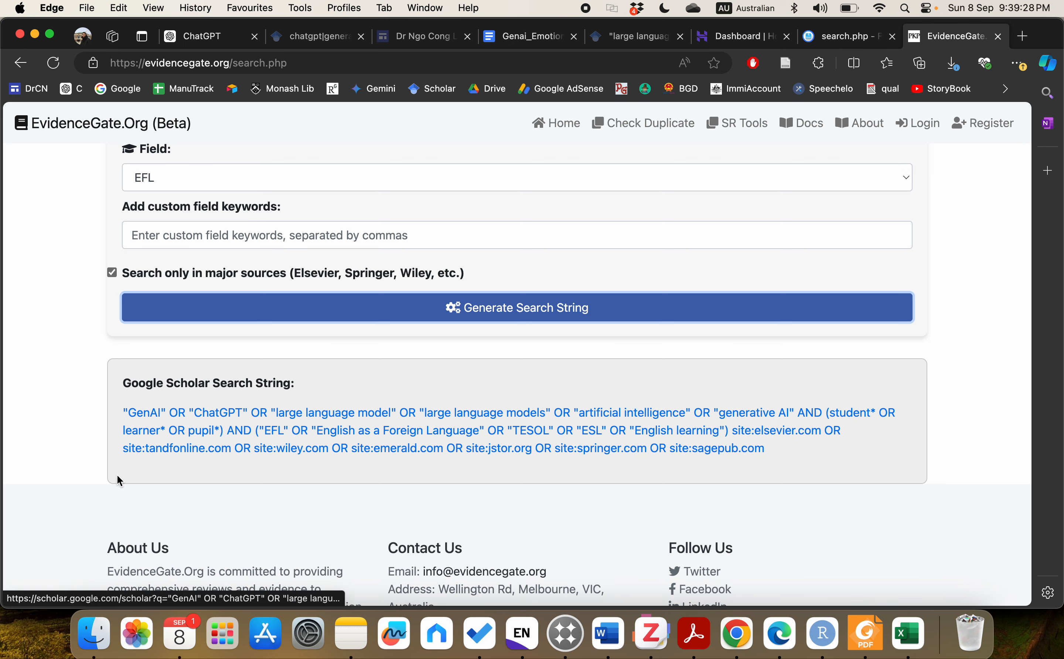
scroll(456, 463, up, 10)
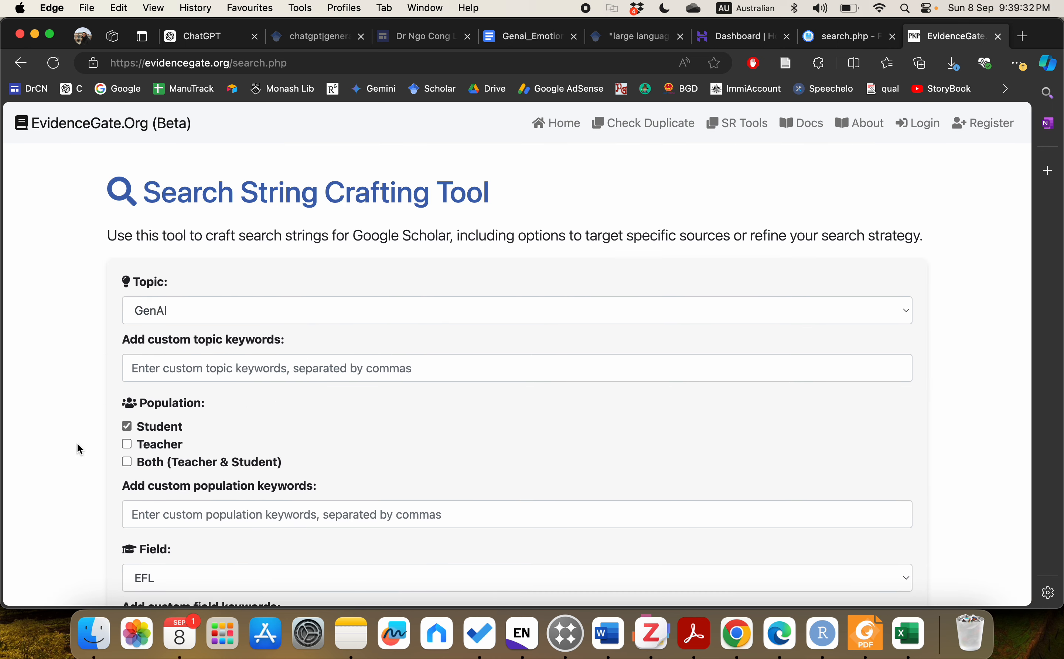
scroll(77, 443, down, 9)
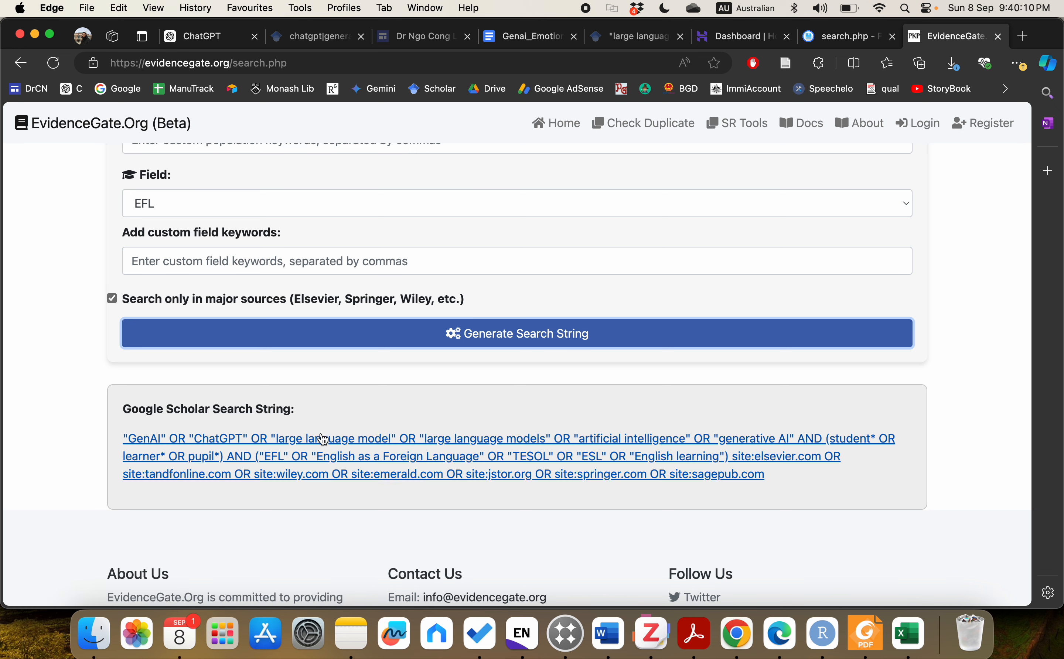
Step: Run the generated string in Google Scholar (about 6,070 results), then return to the EvidenceGate form
click(323, 446)
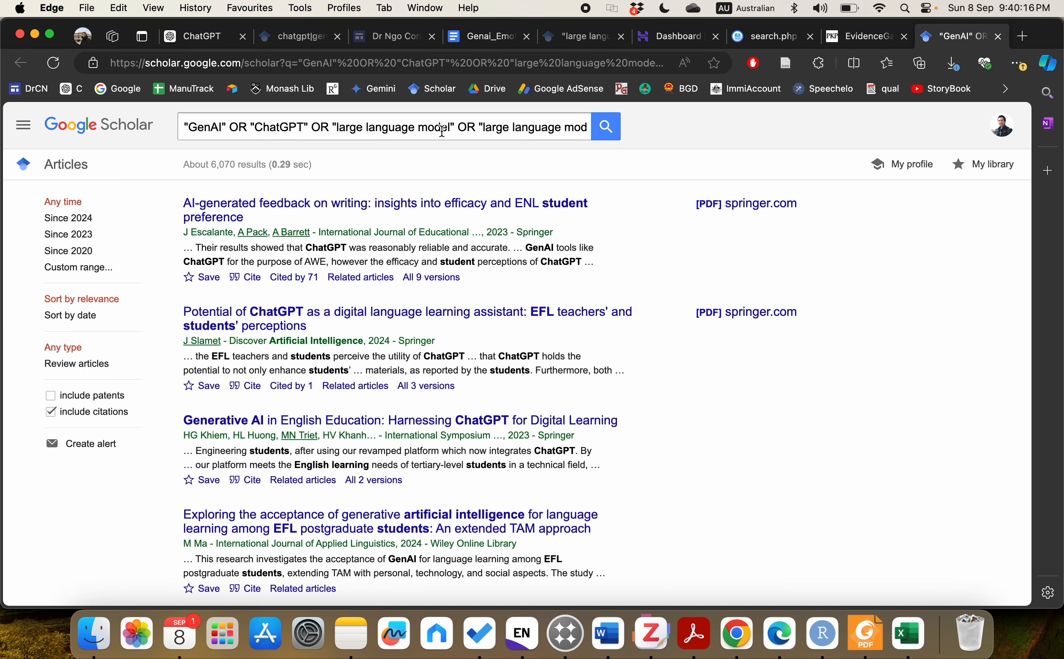
scroll(652, 219, down, 10)
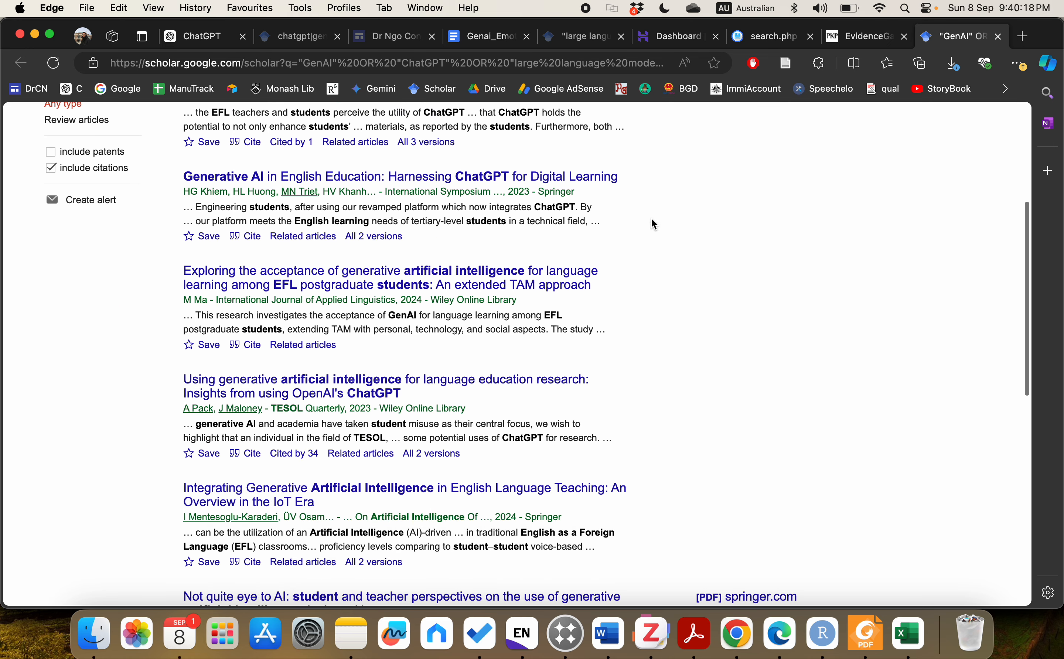
scroll(508, 251, down, 4)
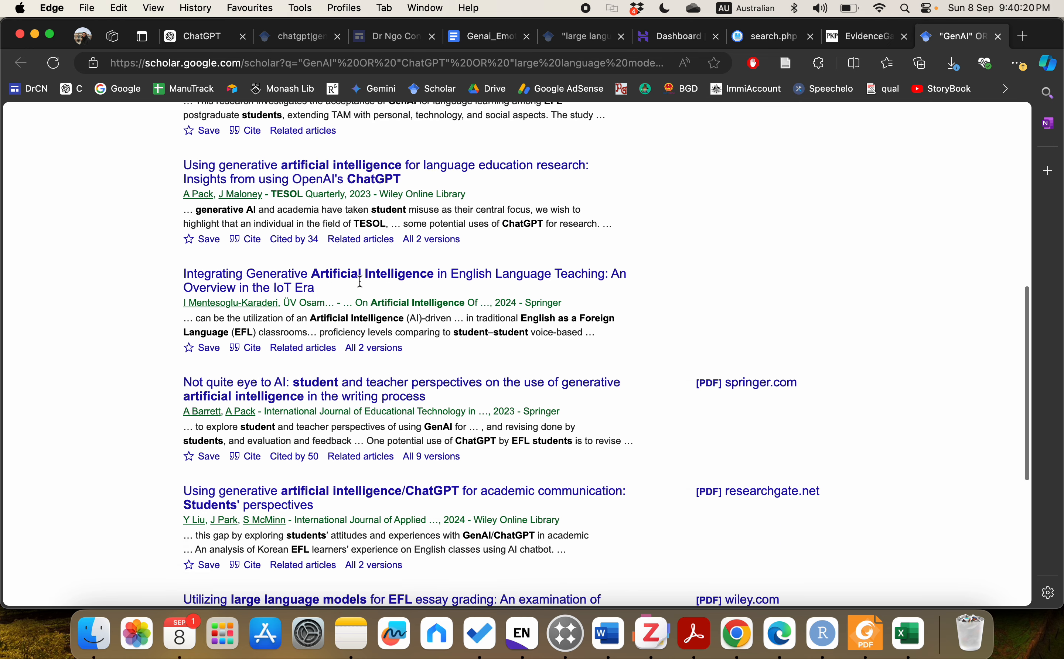
scroll(425, 292, down, 5)
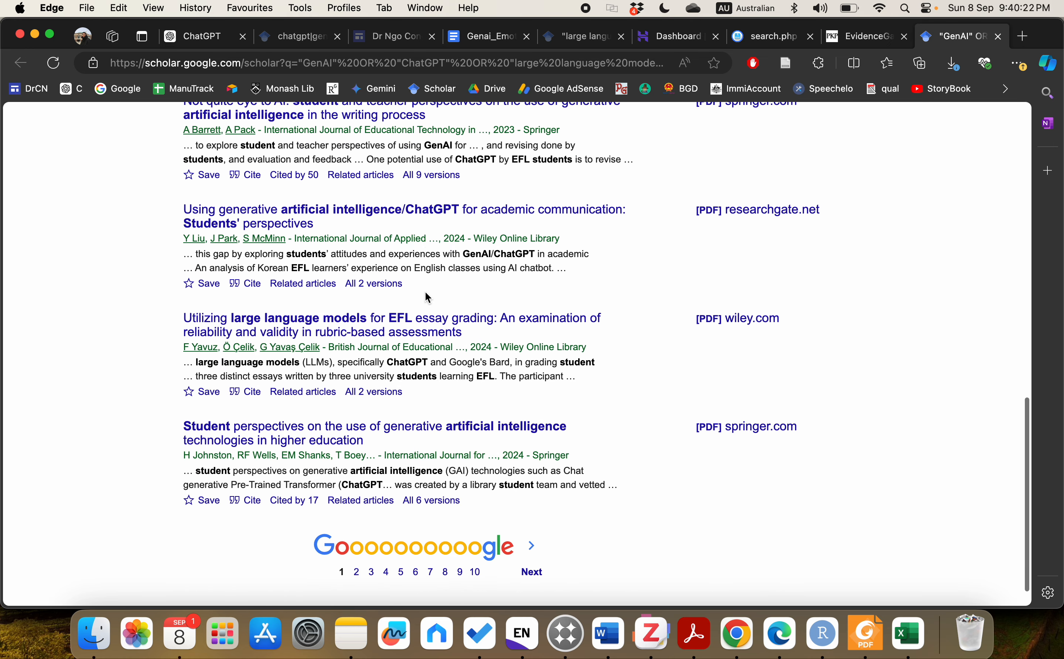
scroll(490, 301, up, 7)
scroll(489, 301, up, 12)
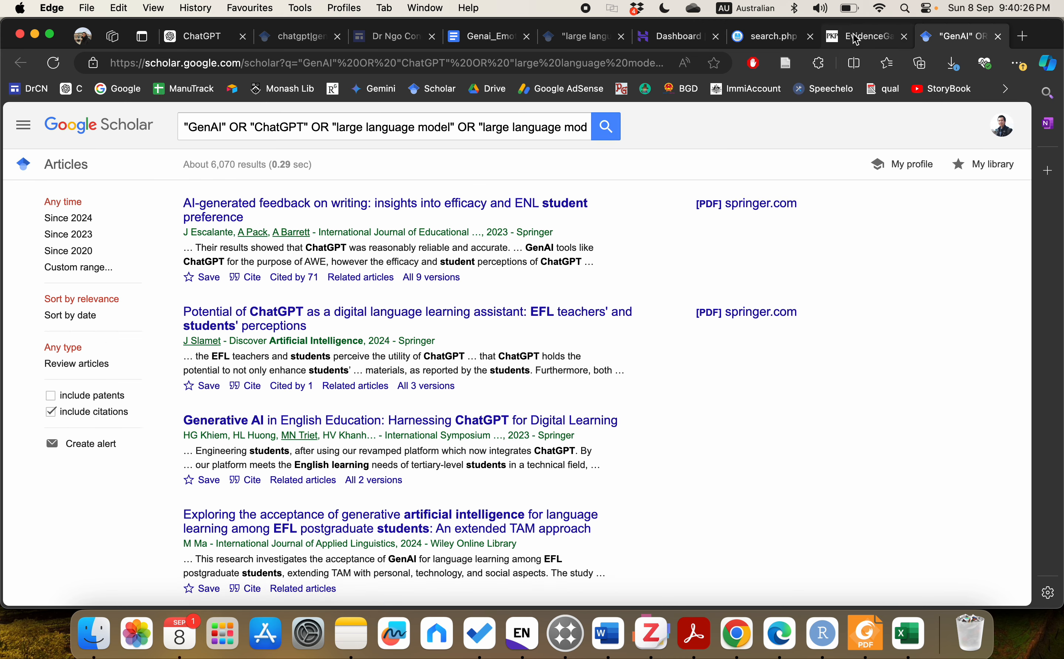
click(856, 39)
scroll(572, 290, up, 5)
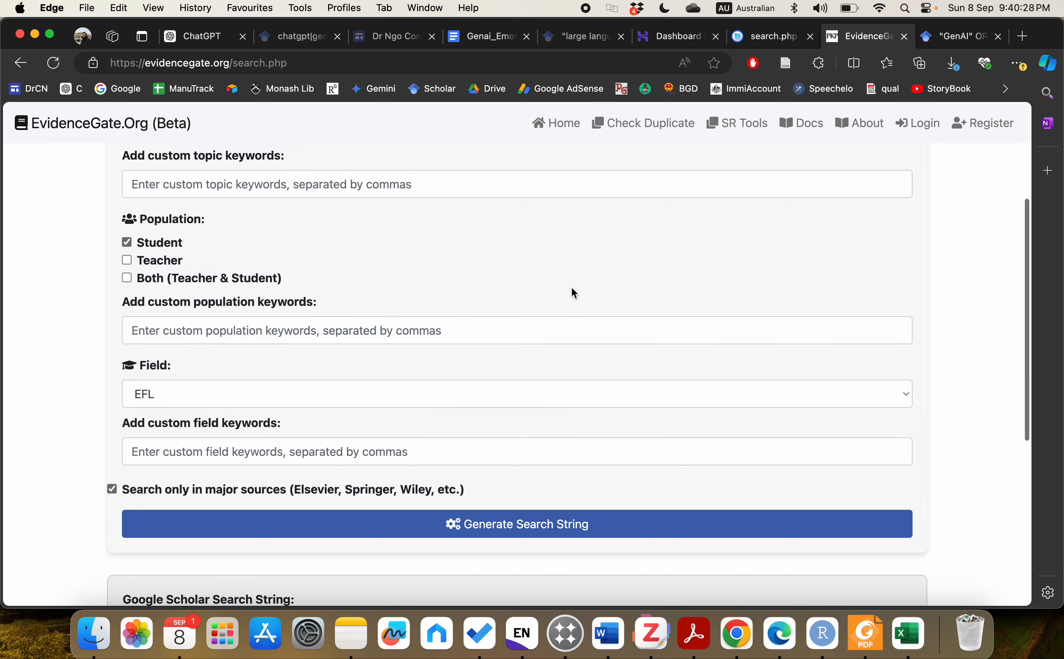
scroll(573, 288, up, 2)
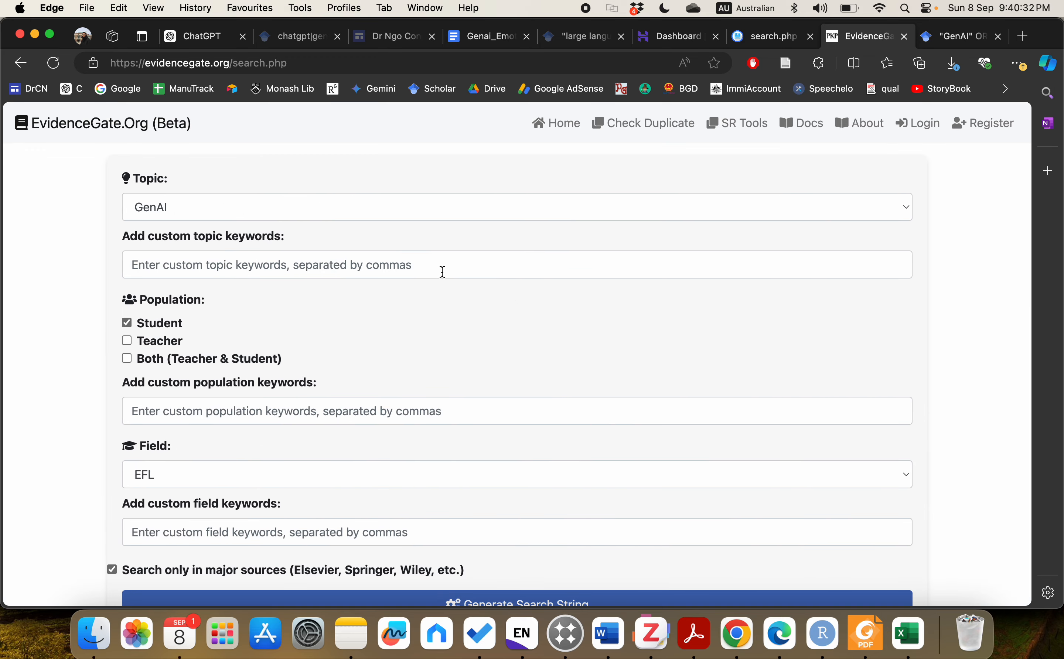
scroll(428, 316, down, 7)
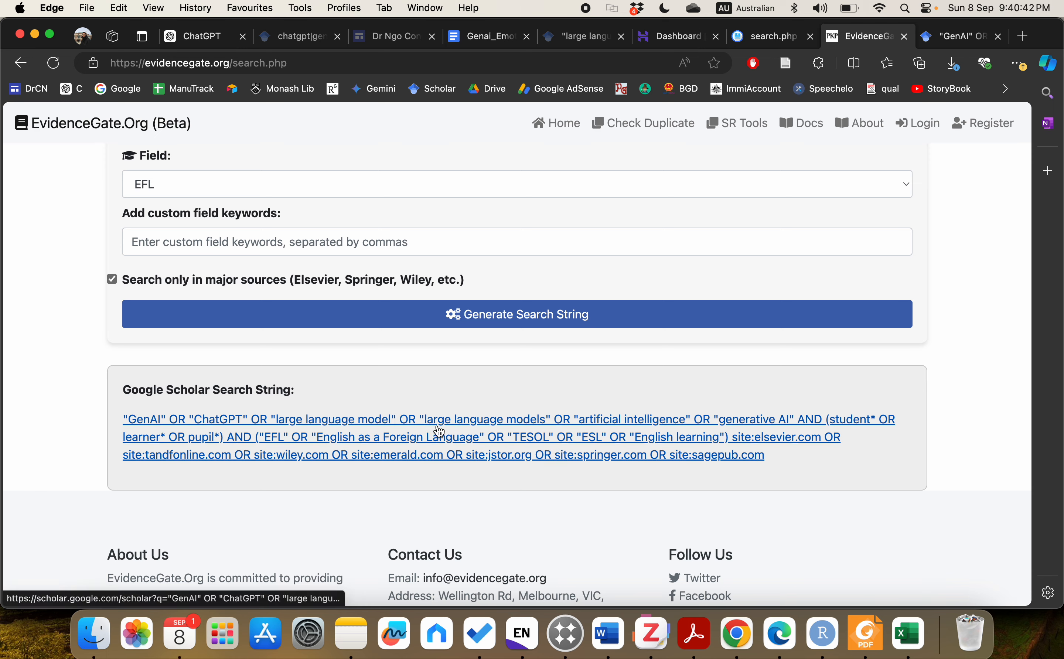
scroll(401, 435, up, 5)
scroll(401, 436, up, 5)
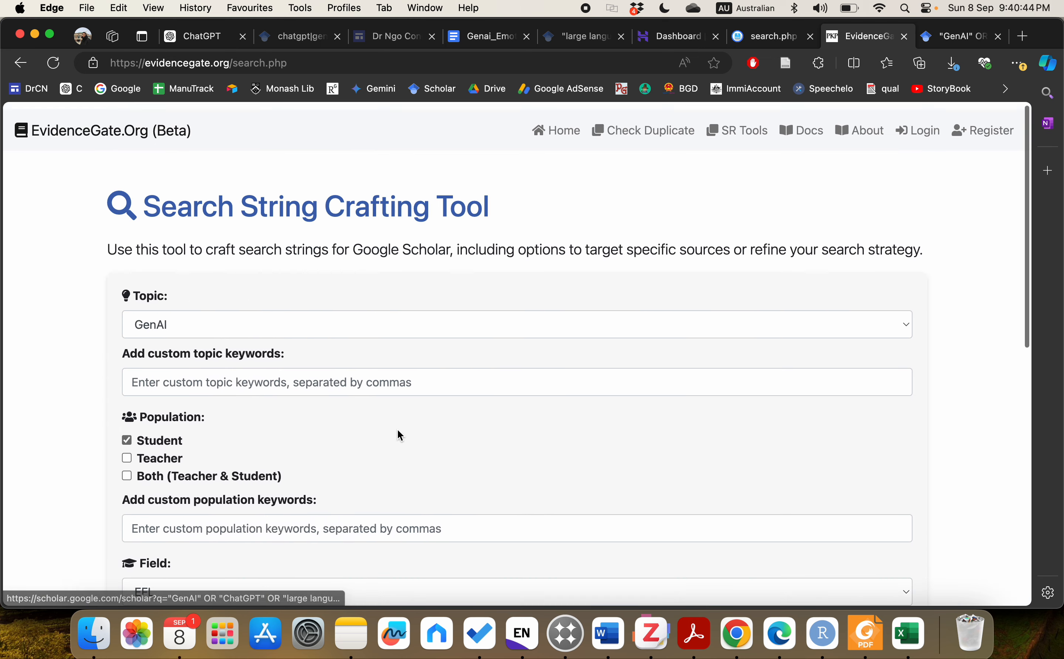
Step: Add 'LLMs' as a topic keyword, tick Teacher as a population, and regenerate the search string
click(362, 376)
text(LLM)
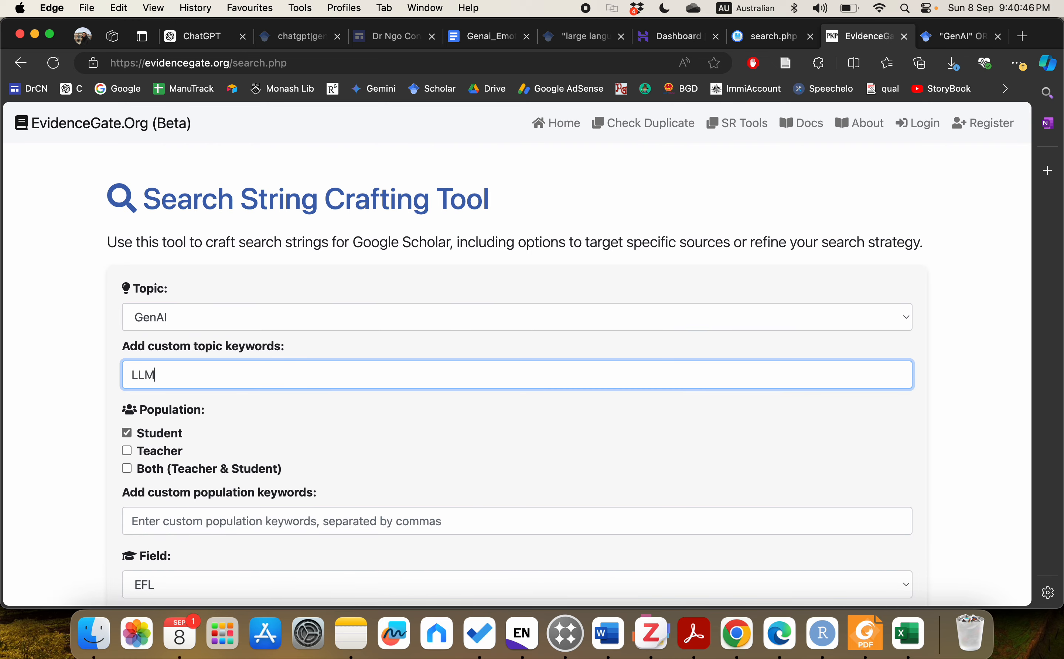
text(s)
click(127, 452)
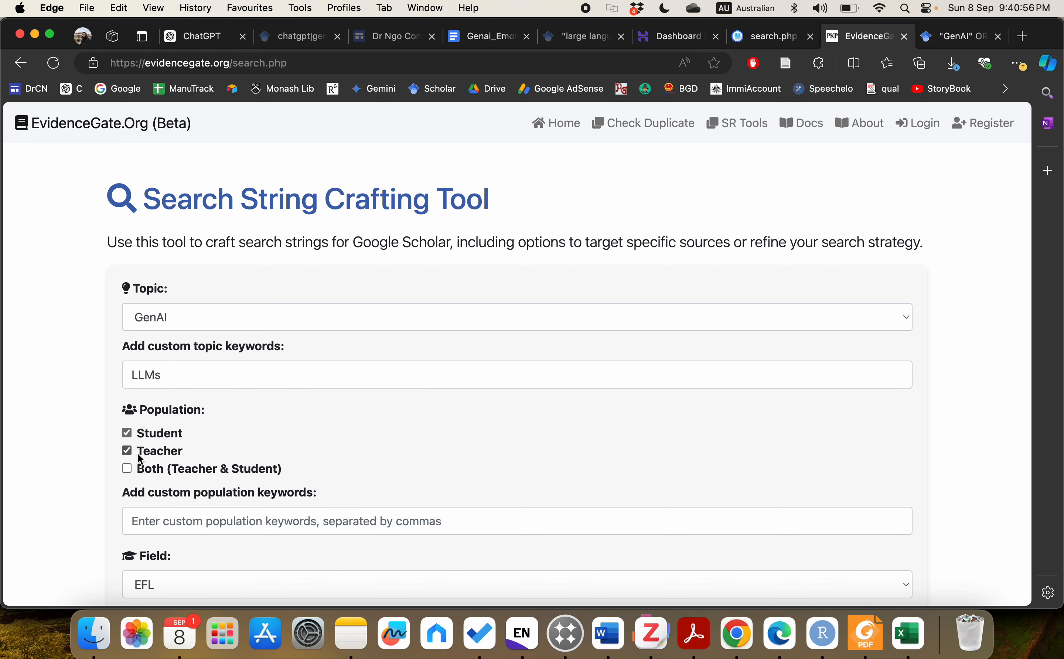
scroll(260, 483, down, 2)
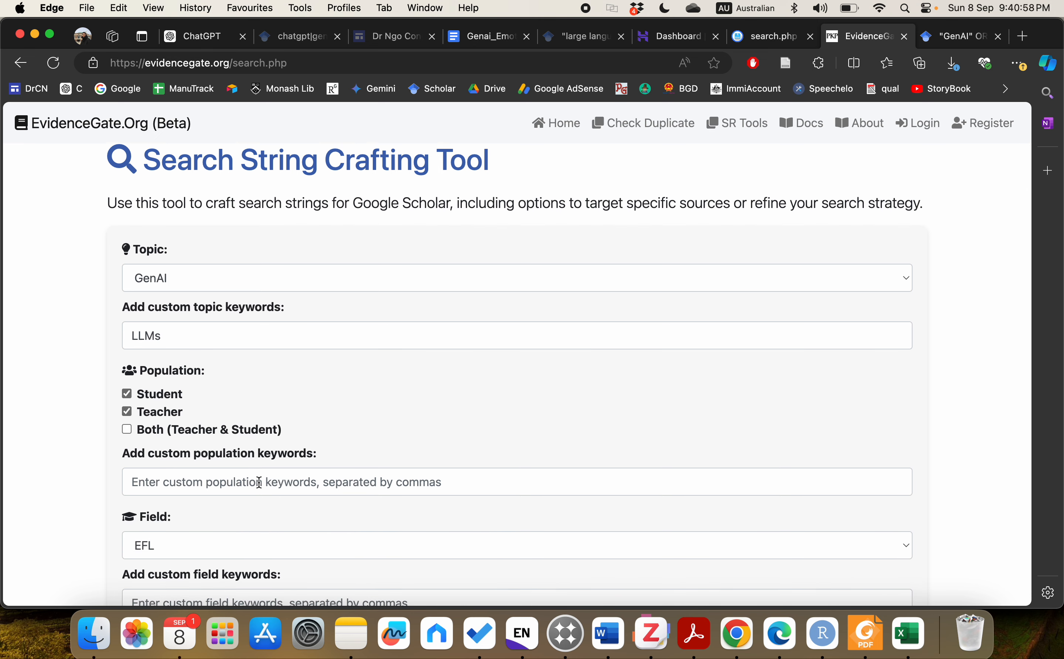
click(260, 483)
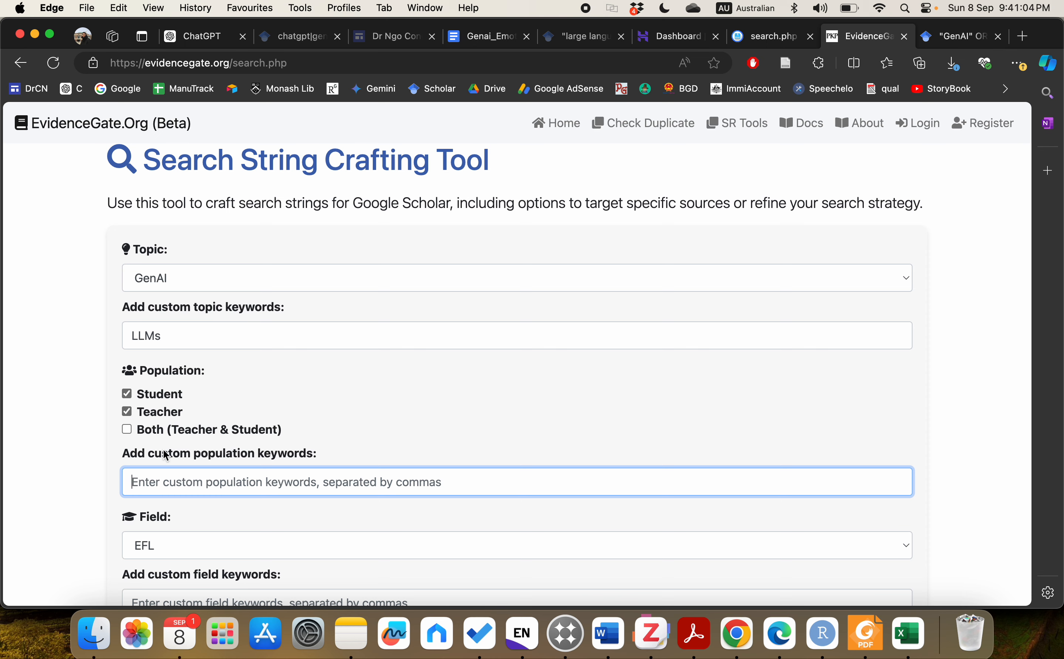
scroll(352, 445, down, 15)
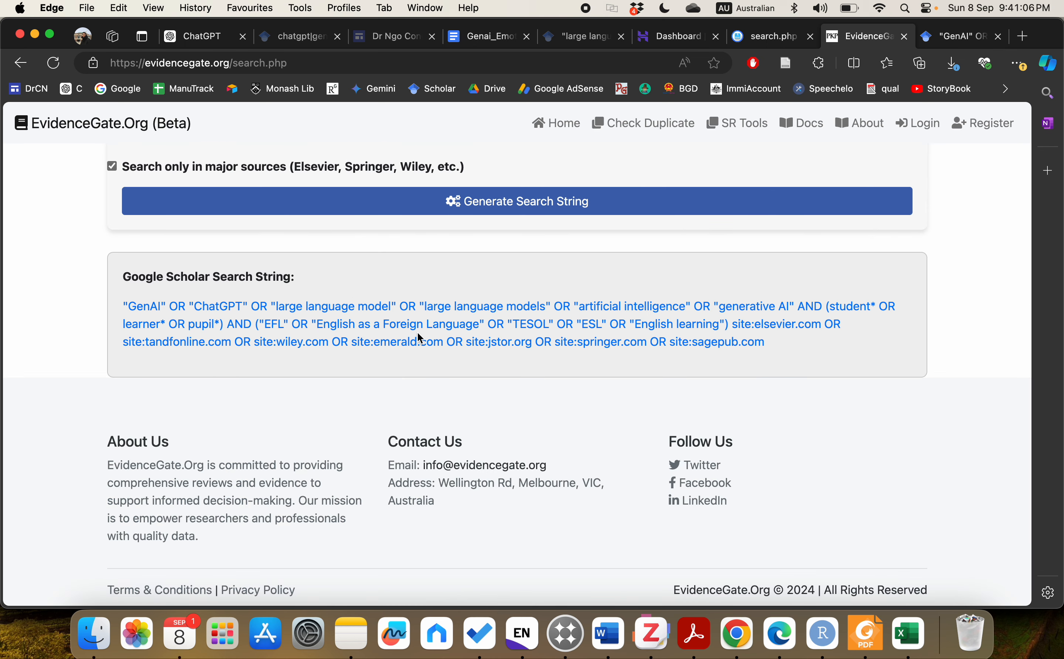
click(392, 209)
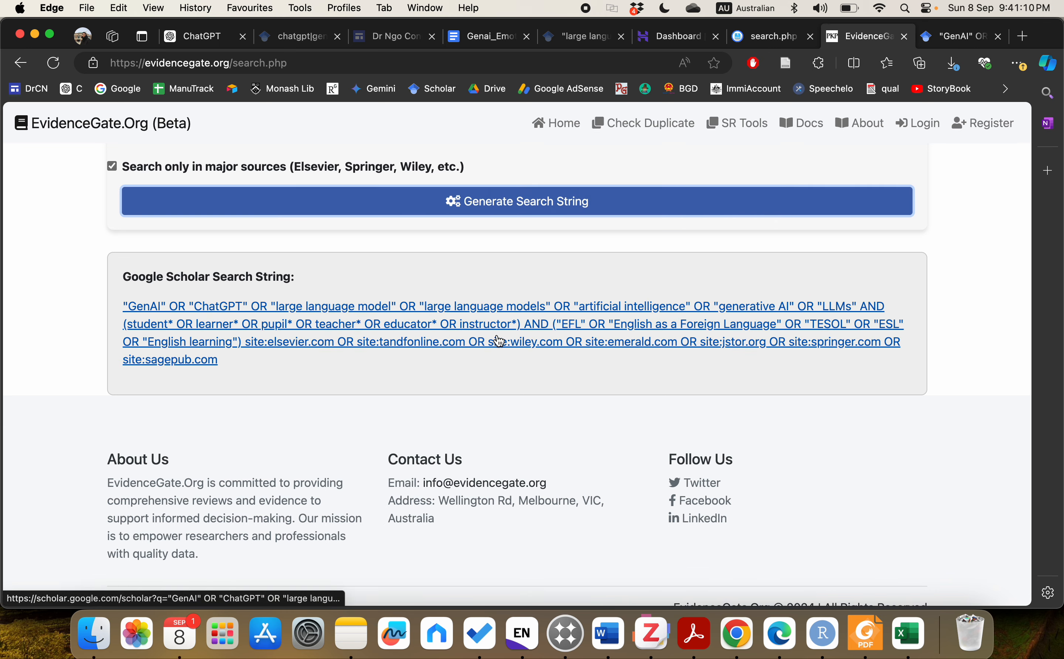
Step: Enter 'academics' as a custom population keyword, keeping EFL as the field
scroll(440, 391, up, 8)
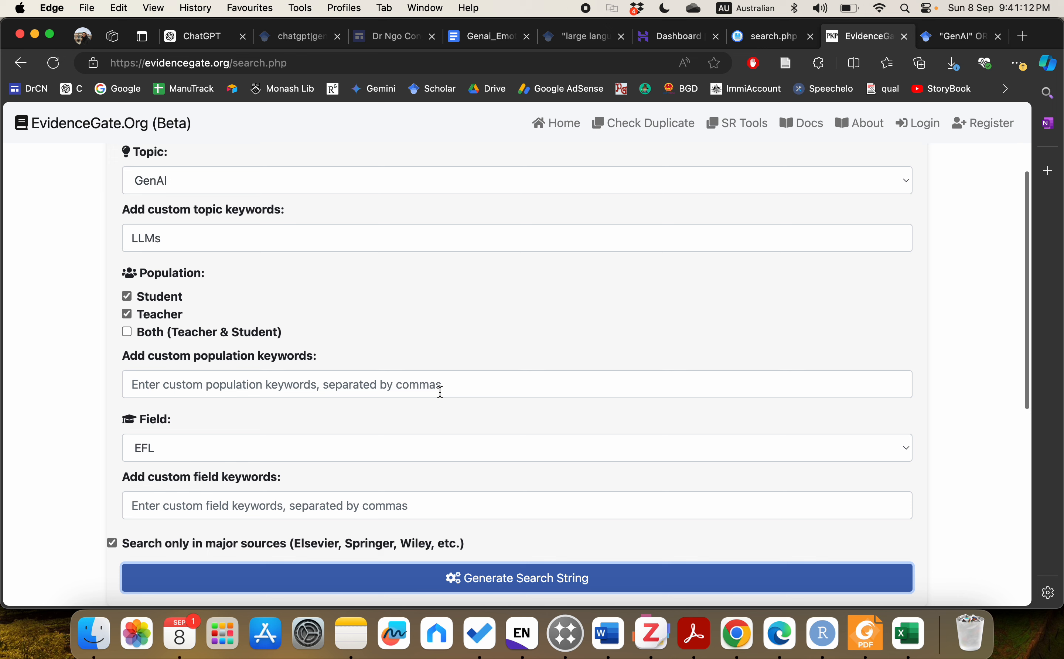
click(308, 386)
text(a)
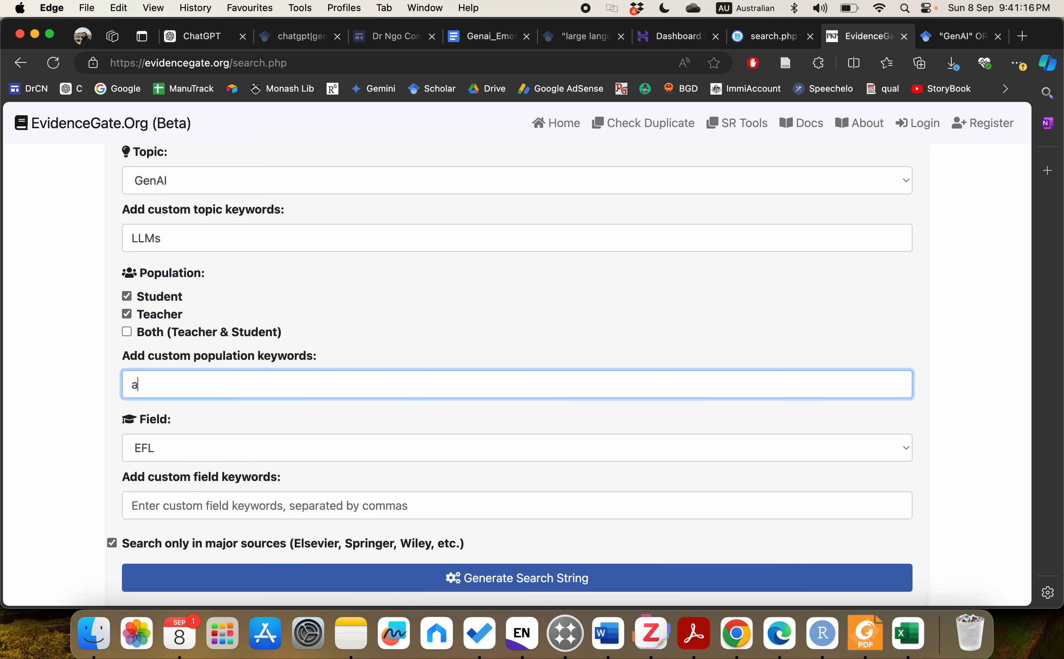
text(cademics)
key(Return)
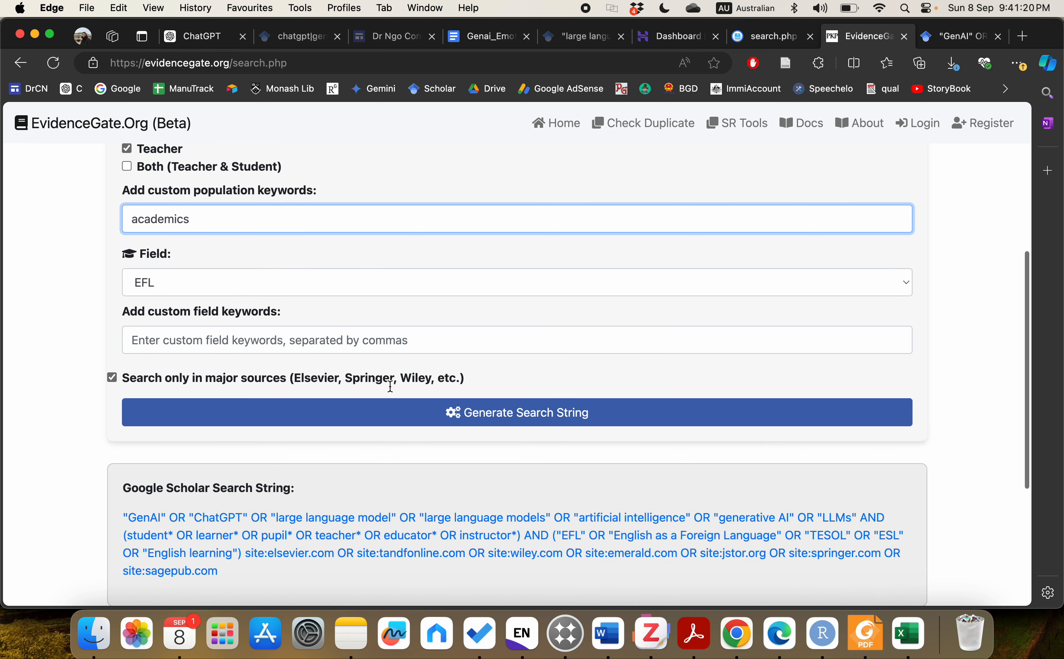
click(182, 283)
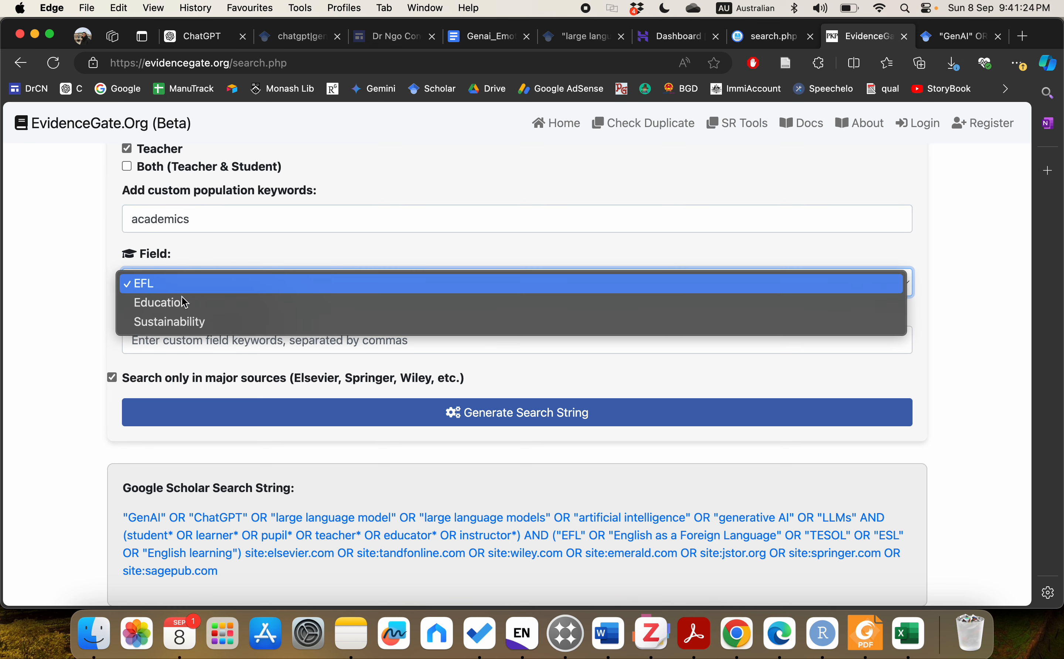
click(82, 300)
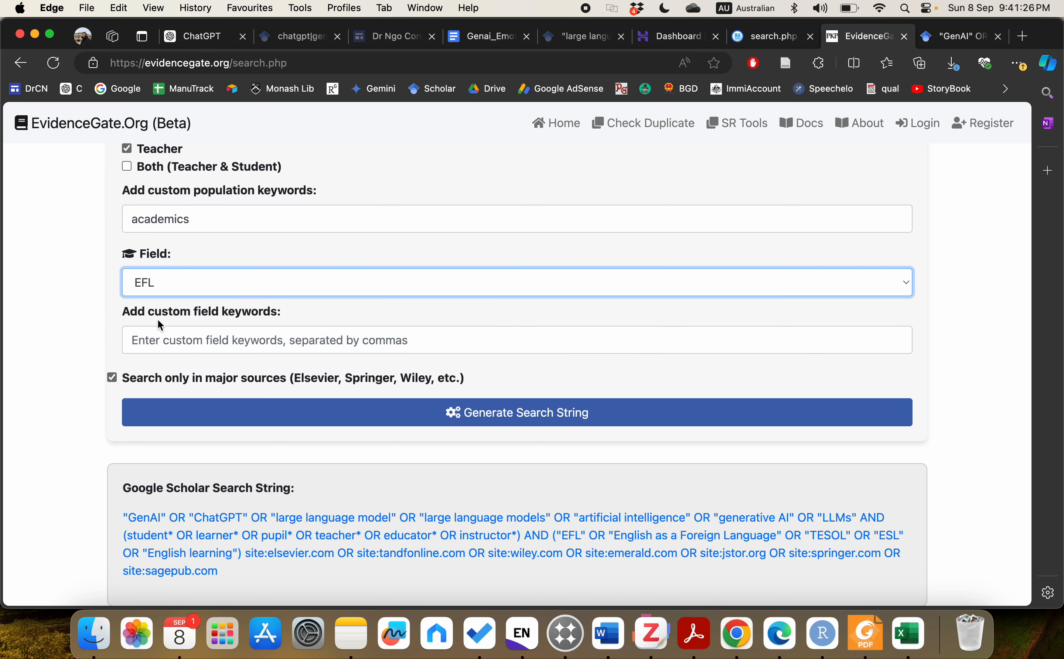
click(161, 339)
scroll(344, 463, down, 2)
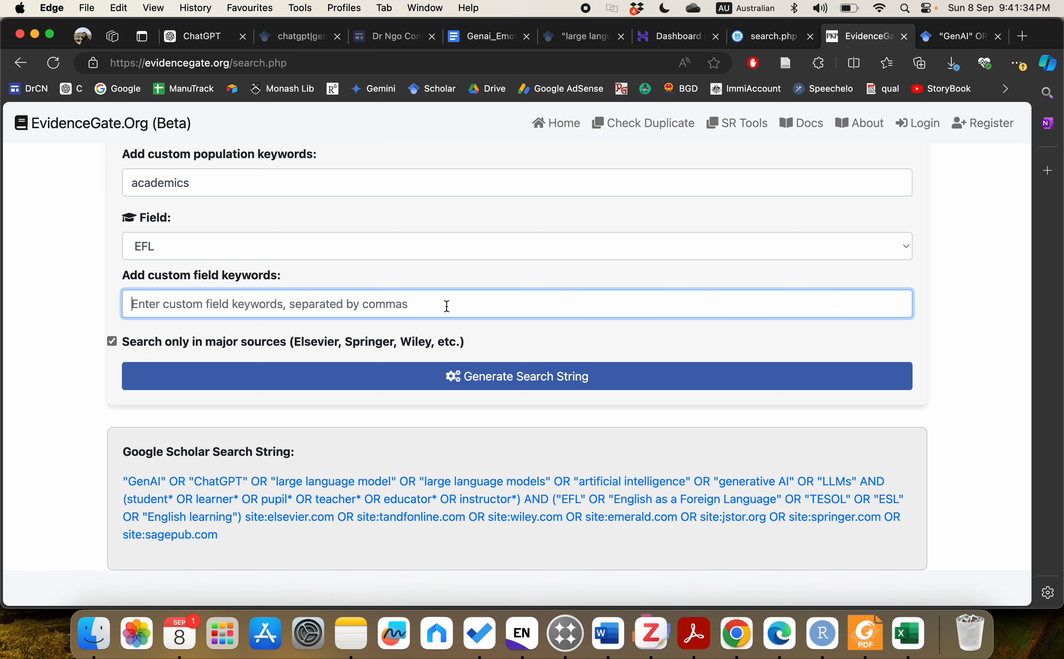
Step: Add 'English language, EAL' as field keywords, regenerate, and open the string in Google Scholar
text(English language)
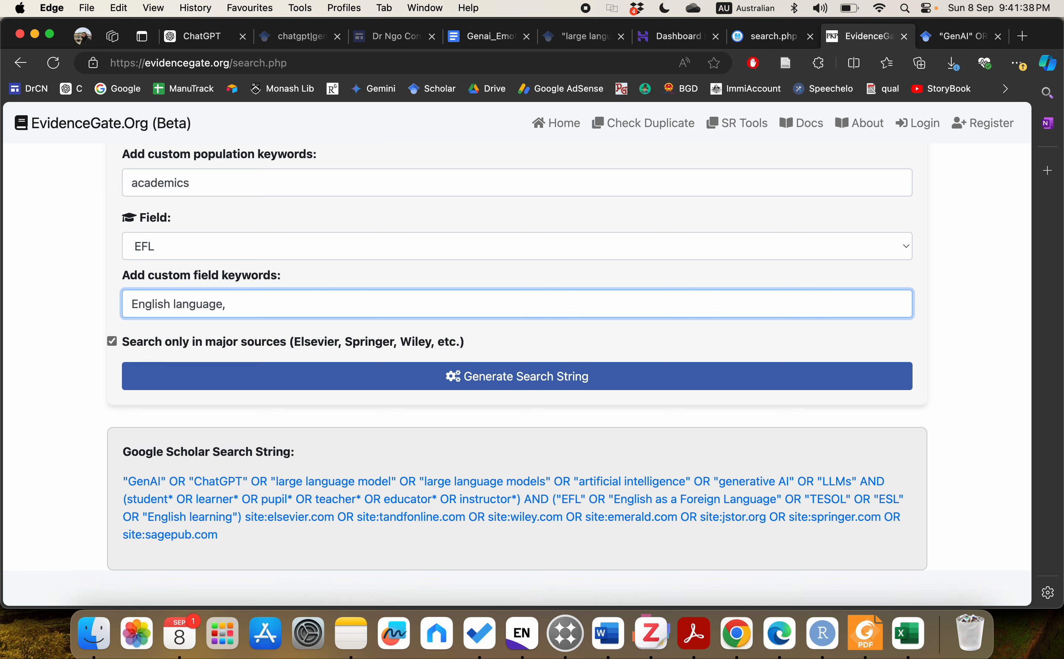
text(, EAL)
click(475, 376)
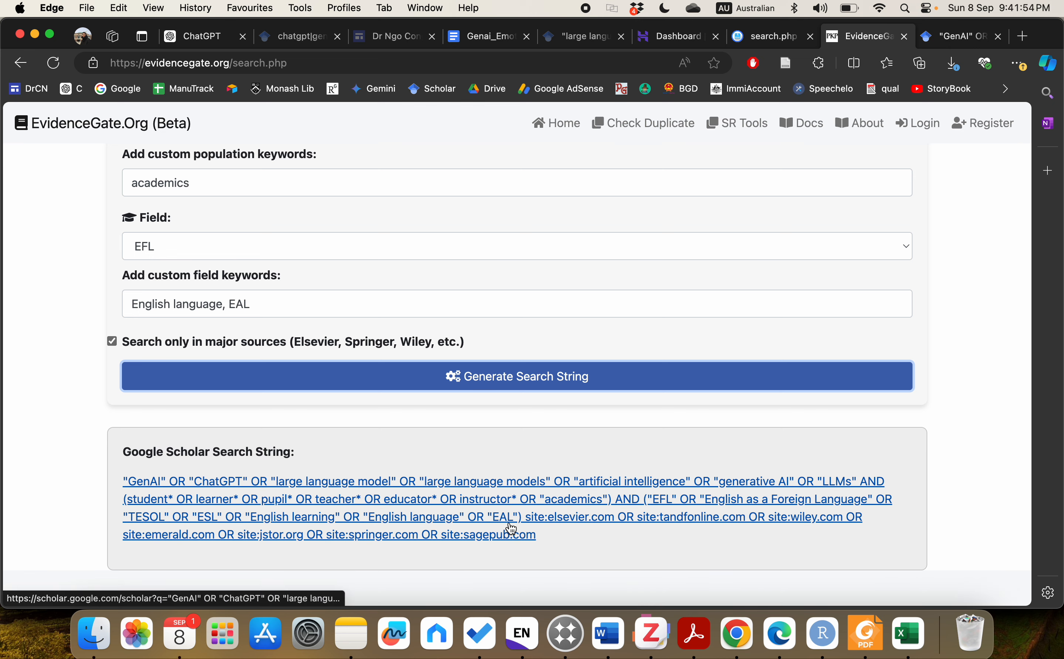
click(441, 500)
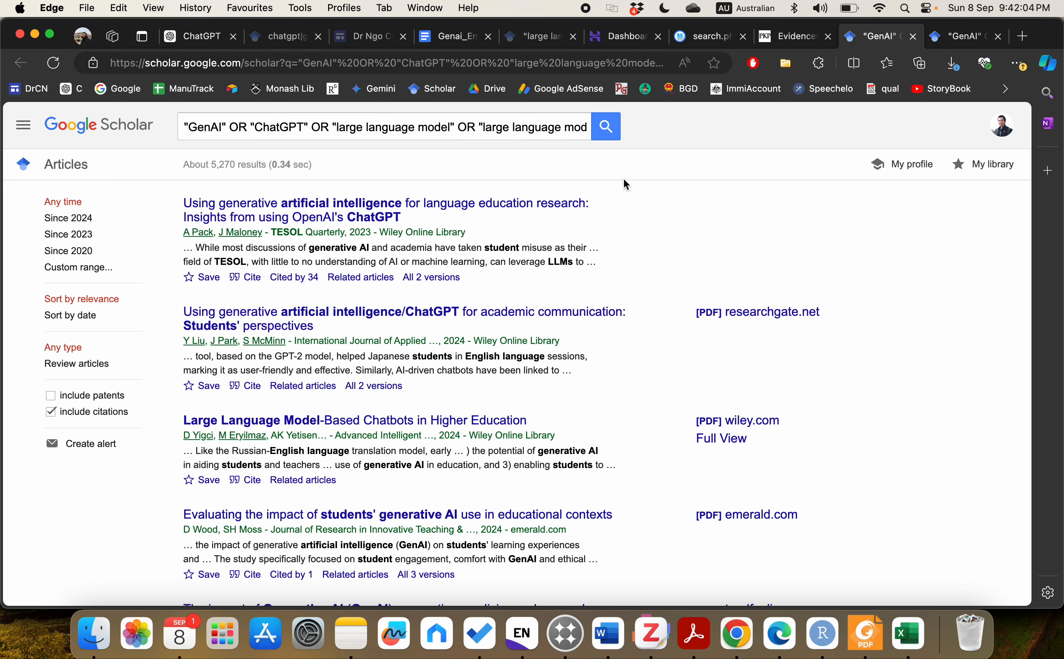
Step: Scroll through the roughly 5,270 Scholar results, then return to the EvidenceGate search form
scroll(622, 203, down, 15)
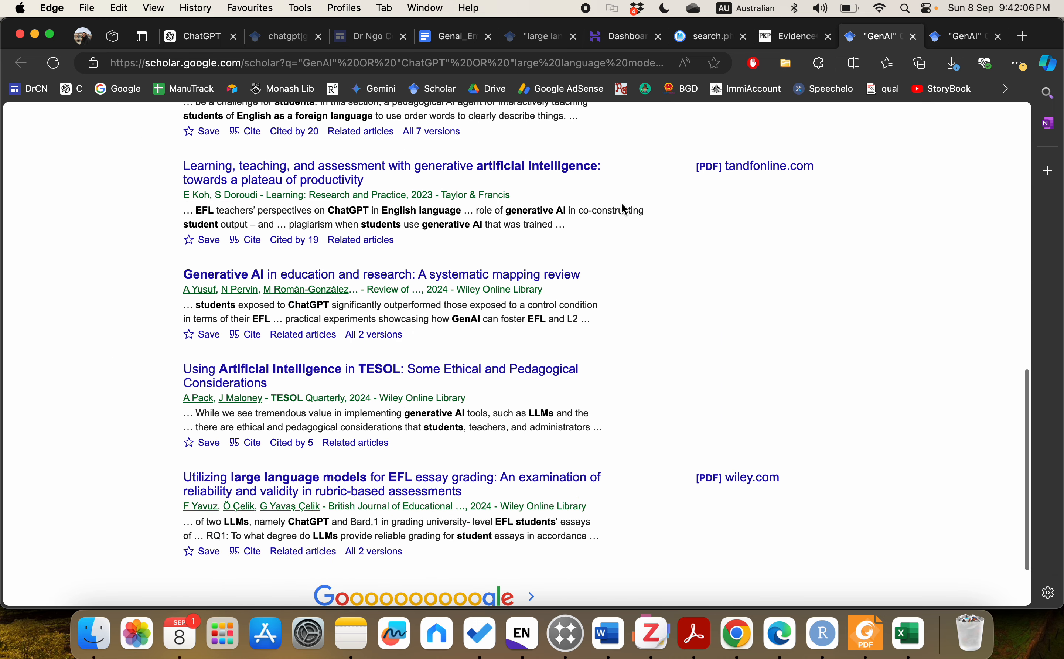
scroll(606, 275, up, 10)
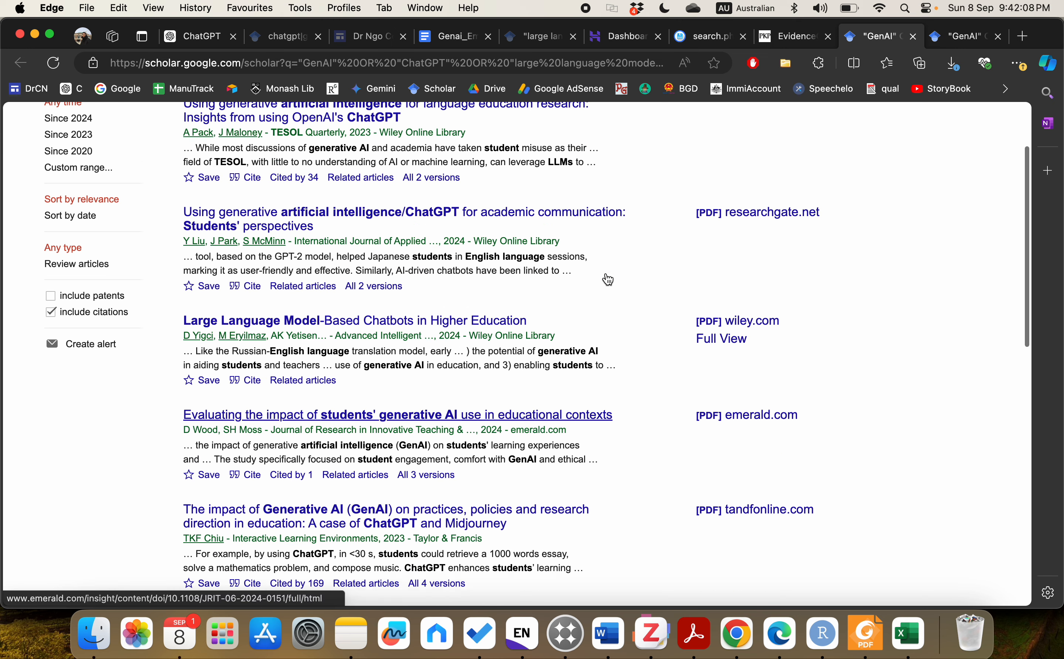
scroll(607, 278, up, 3)
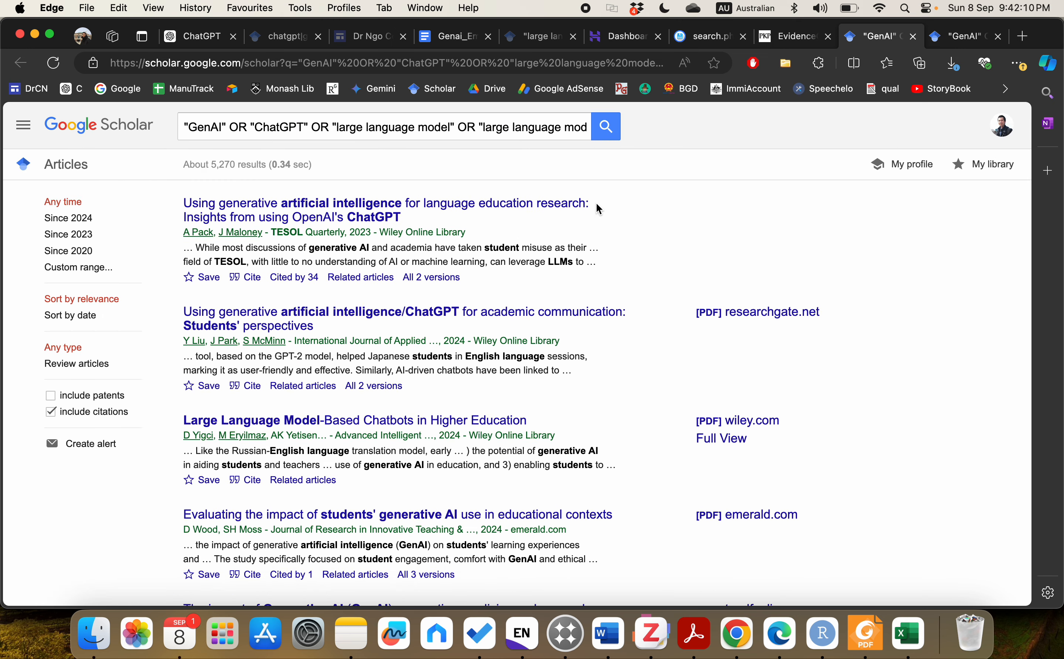
click(775, 43)
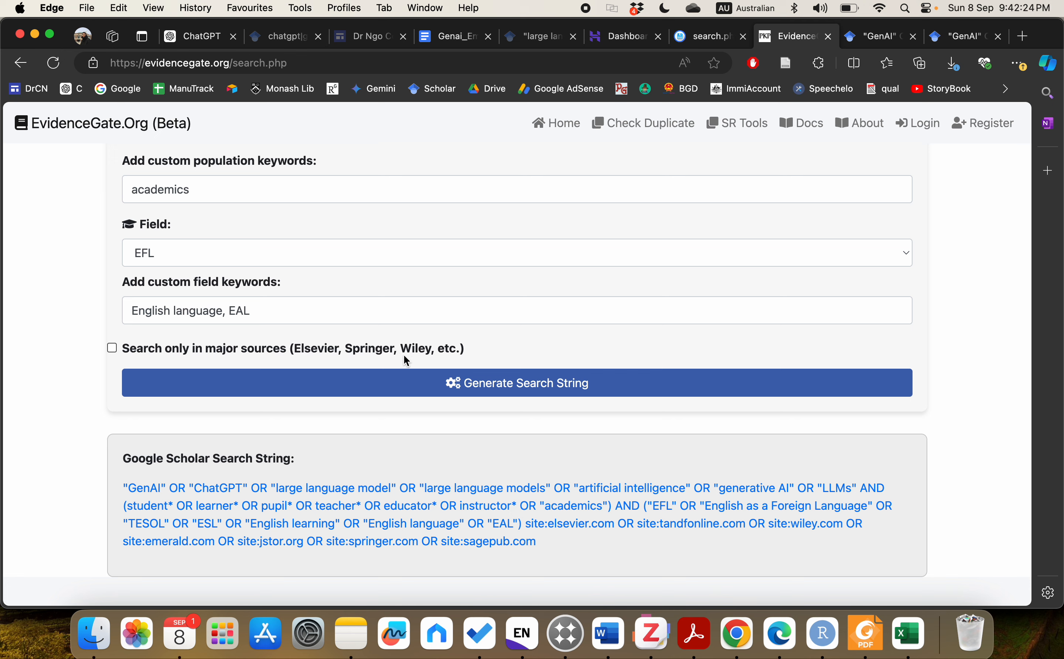
Step: Regenerate the string without site filters, then re-tick major sources only and regenerate again
click(369, 375)
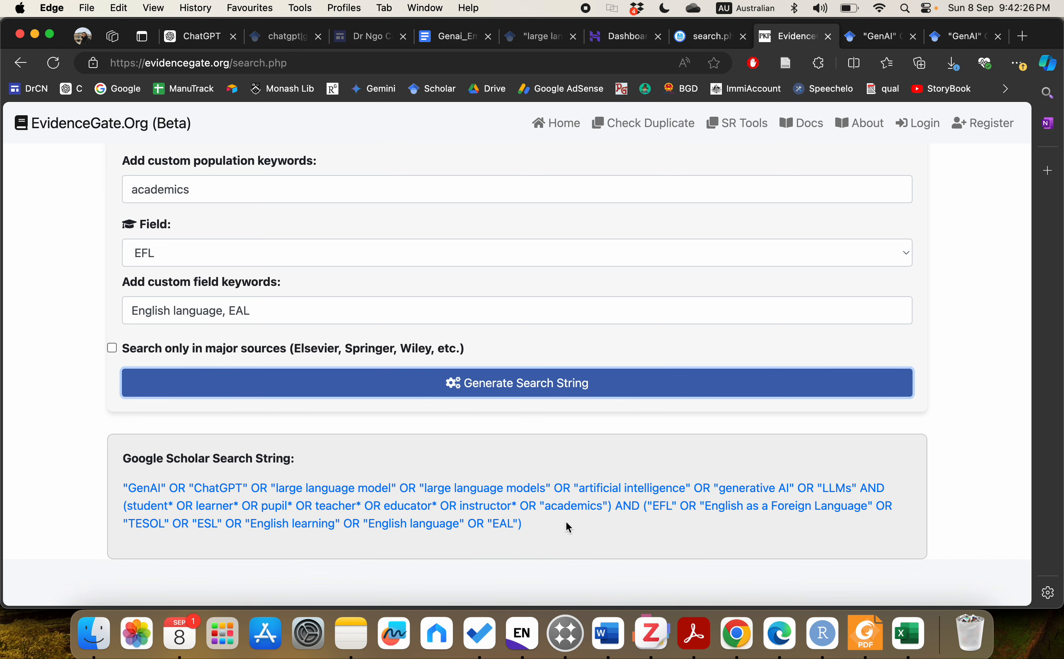
click(430, 348)
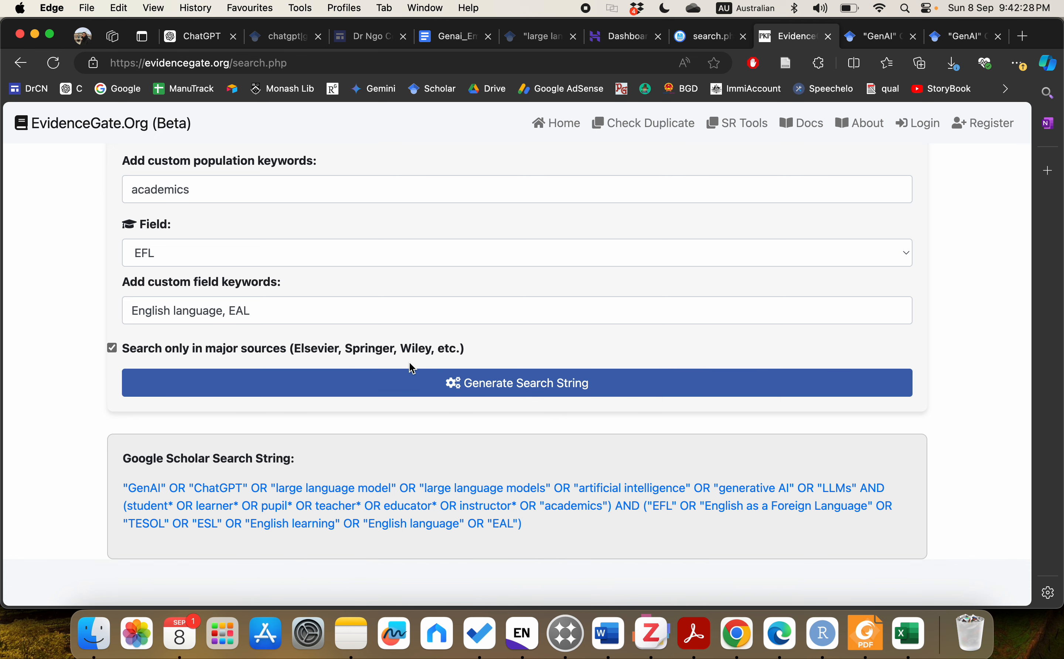
click(413, 375)
scroll(936, 420, up, 10)
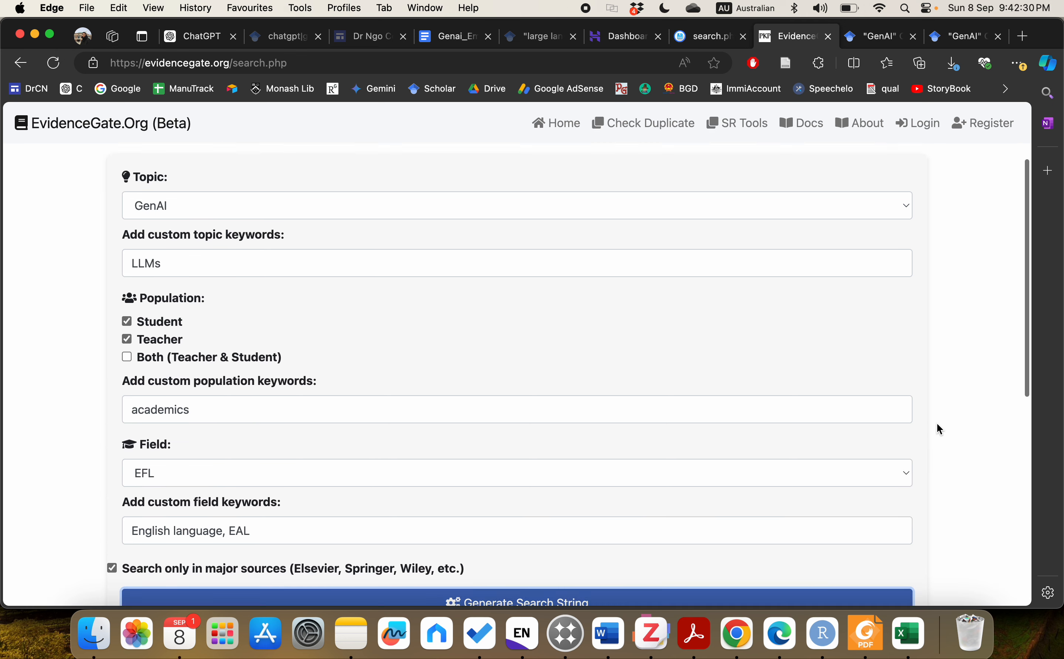
scroll(938, 423, down, 1)
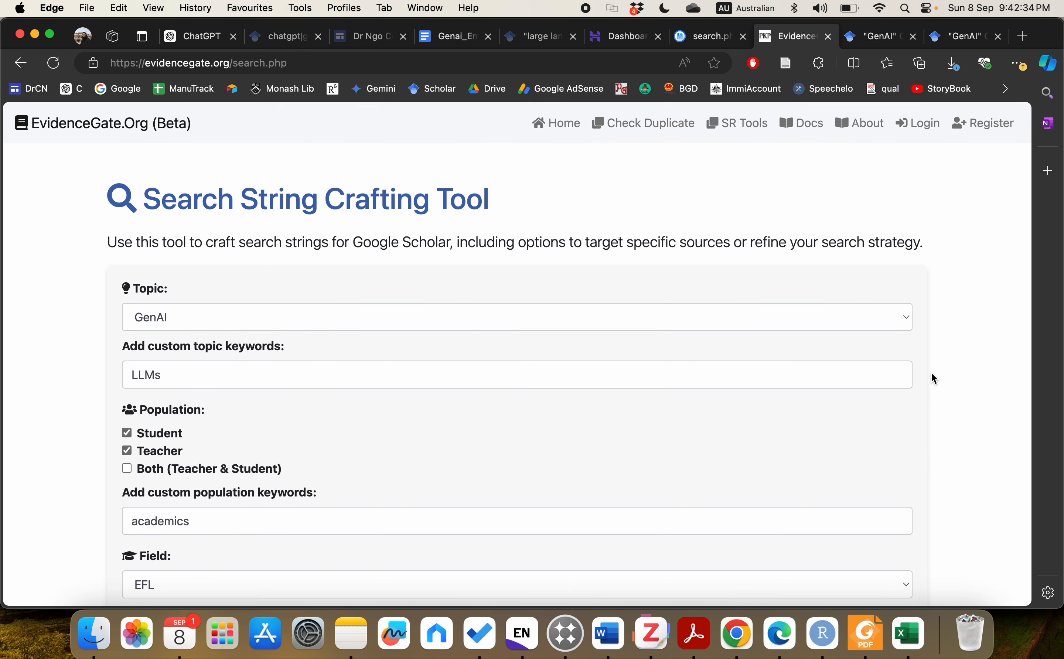
click(759, 314)
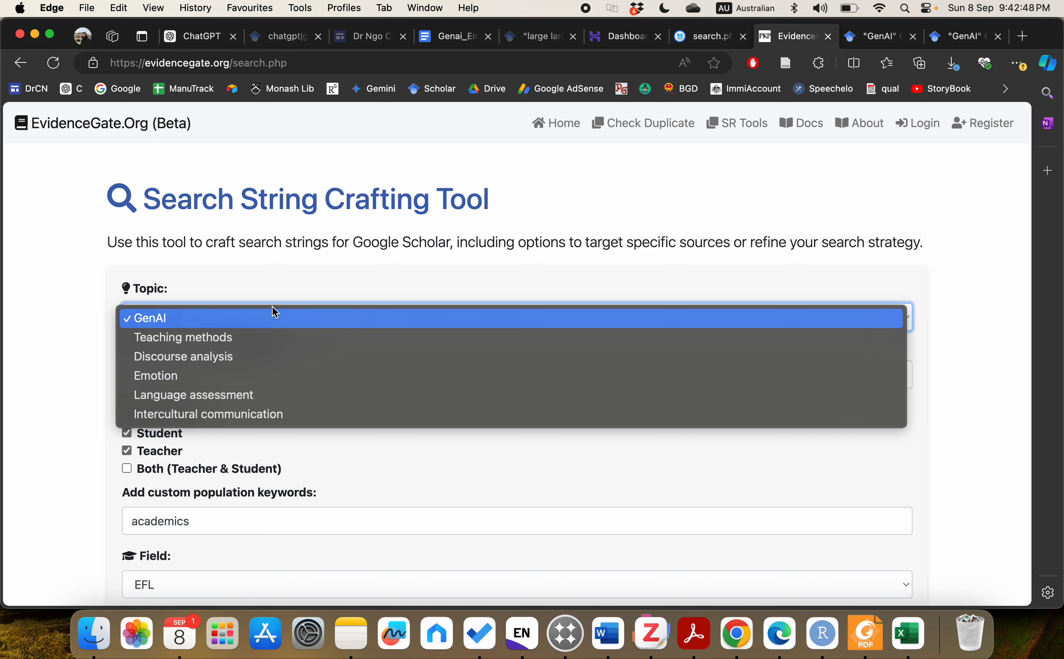
click(337, 283)
scroll(523, 316, down, 6)
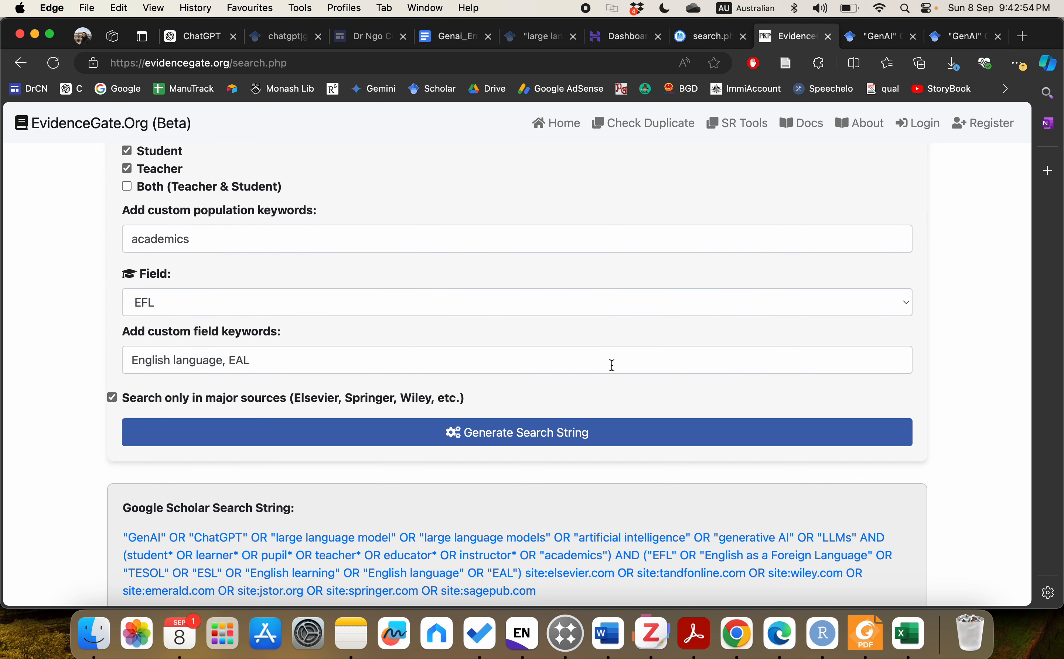